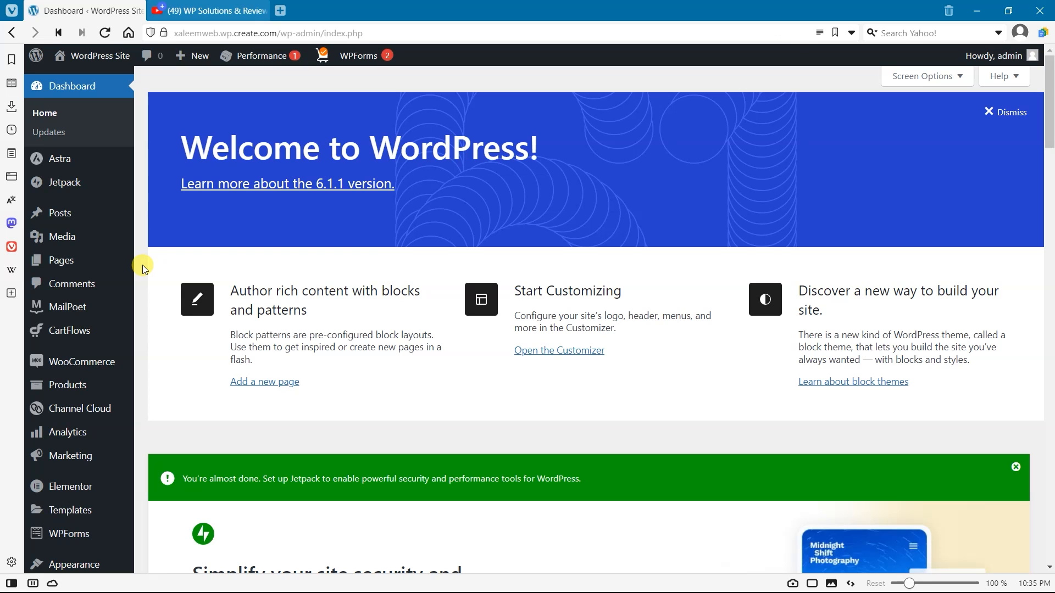
- Create a new WordPress page and give it the title "test"
{"action": "left_click", "coordinate": [48, 264]}
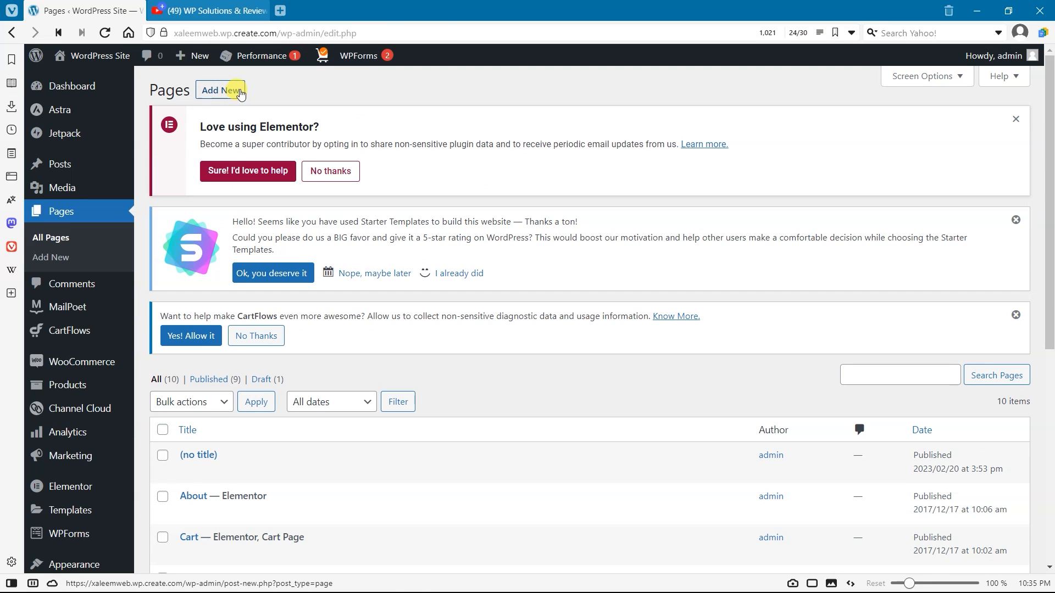
{"action": "left_click", "coordinate": [240, 92]}
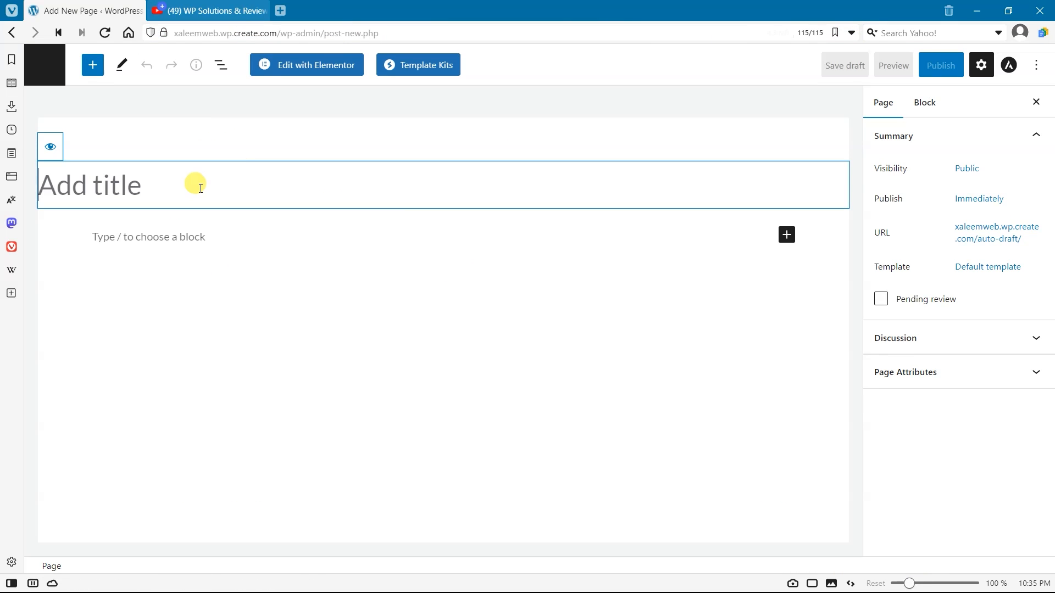
{"action": "type", "text": "test"}
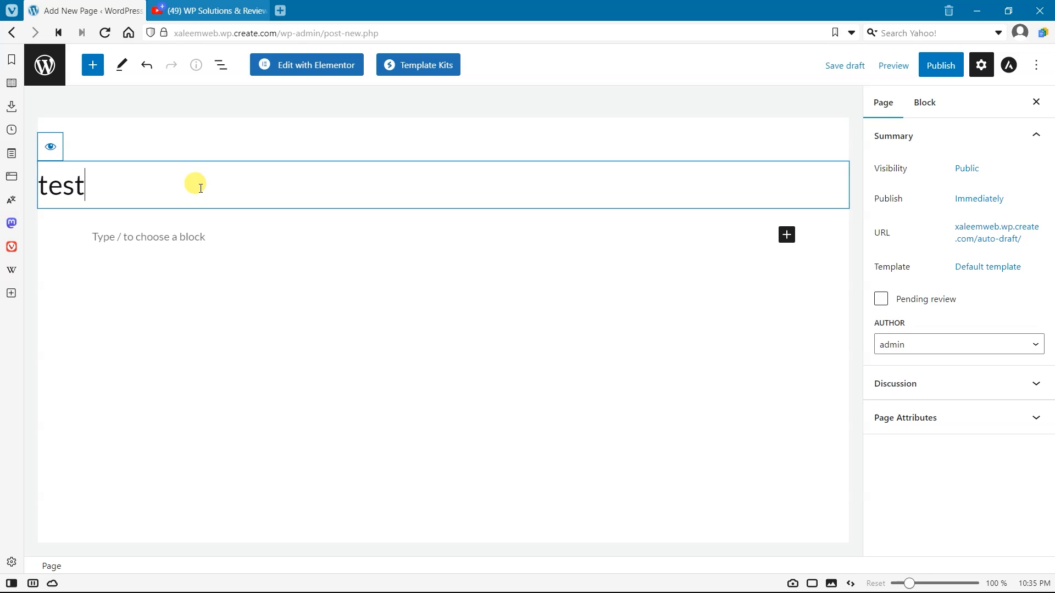
- Search the block library for "embed" and insert an Embed block below the page title
{"action": "left_click", "coordinate": [184, 236]}
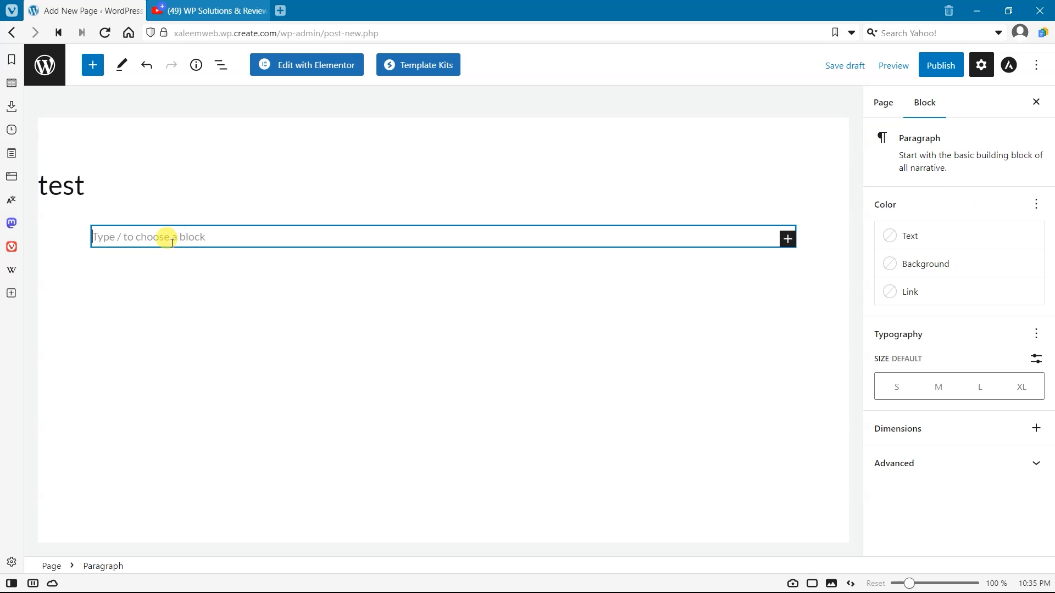
{"action": "left_click", "coordinate": [92, 66]}
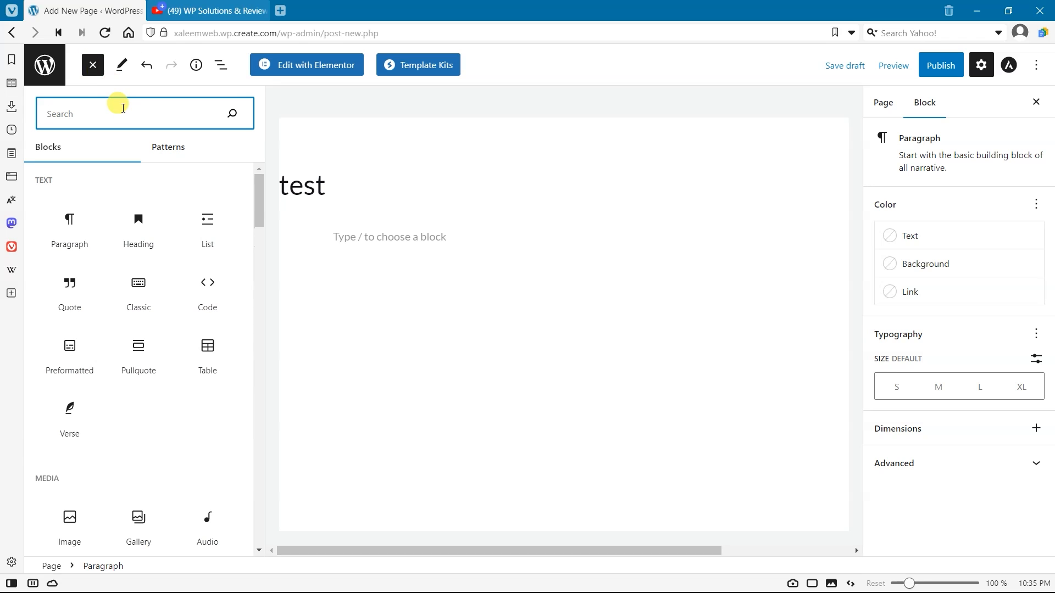
{"action": "type", "text": "embed"}
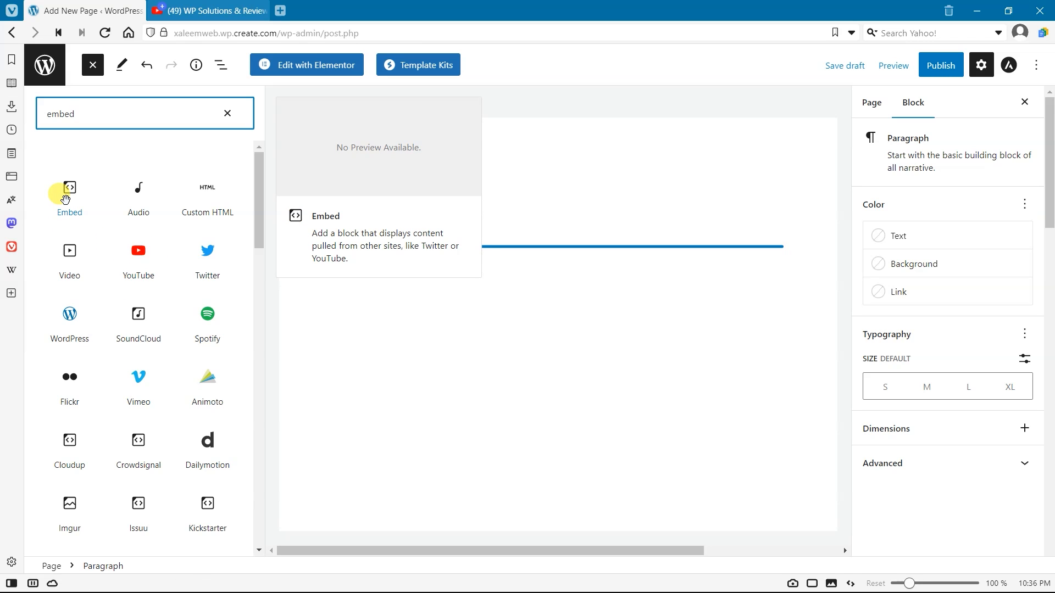
{"action": "left_click", "coordinate": [65, 199]}
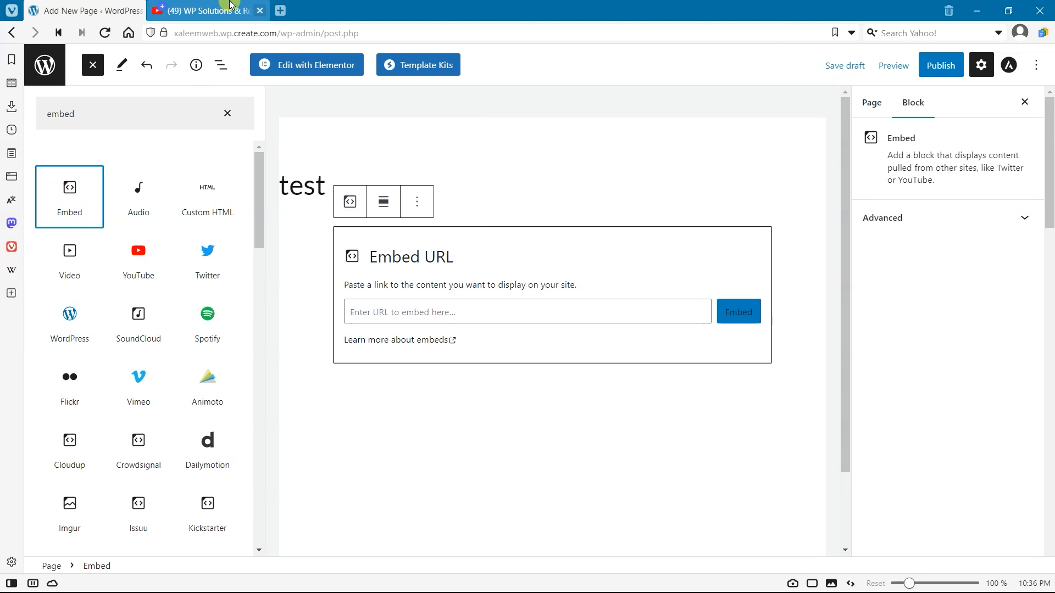
- Switch to YouTube and copy the share link of the "WordPress Dashboard Tutorial 2023" video
{"action": "left_click", "coordinate": [209, 11]}
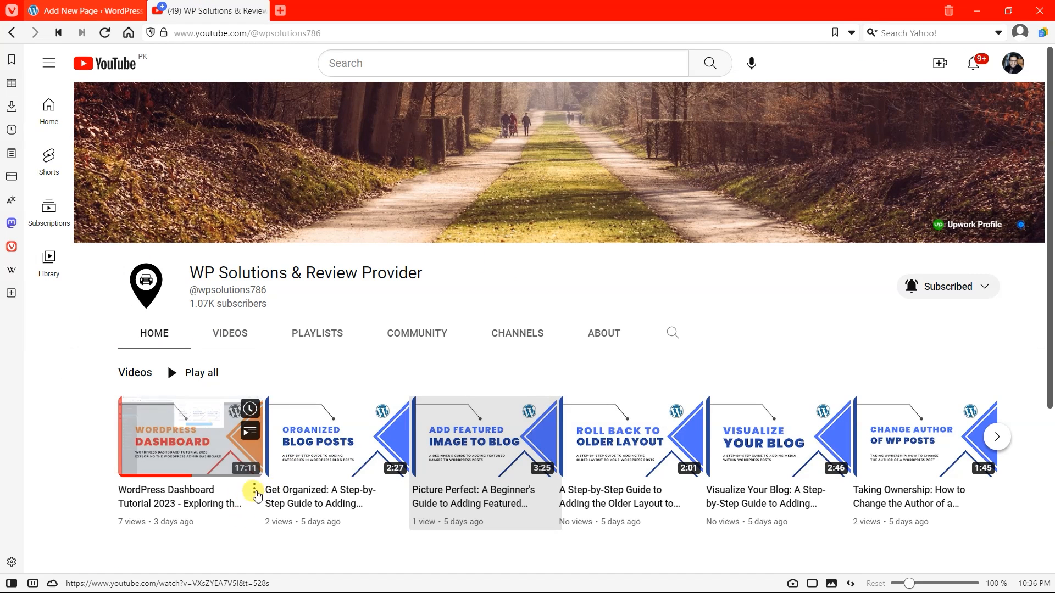
{"action": "left_click", "coordinate": [260, 485]}
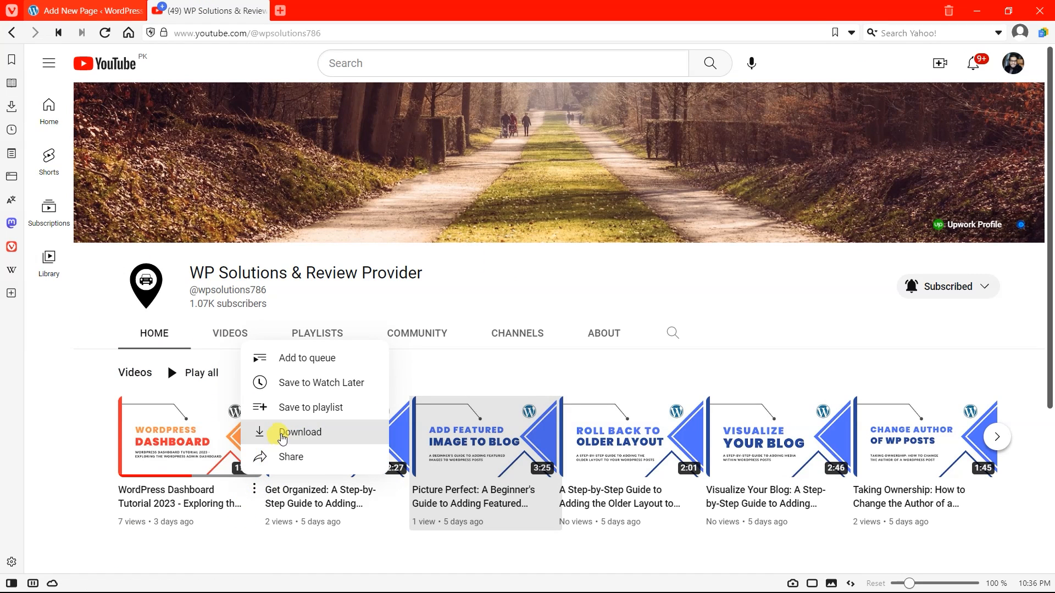
{"action": "left_click", "coordinate": [275, 456]}
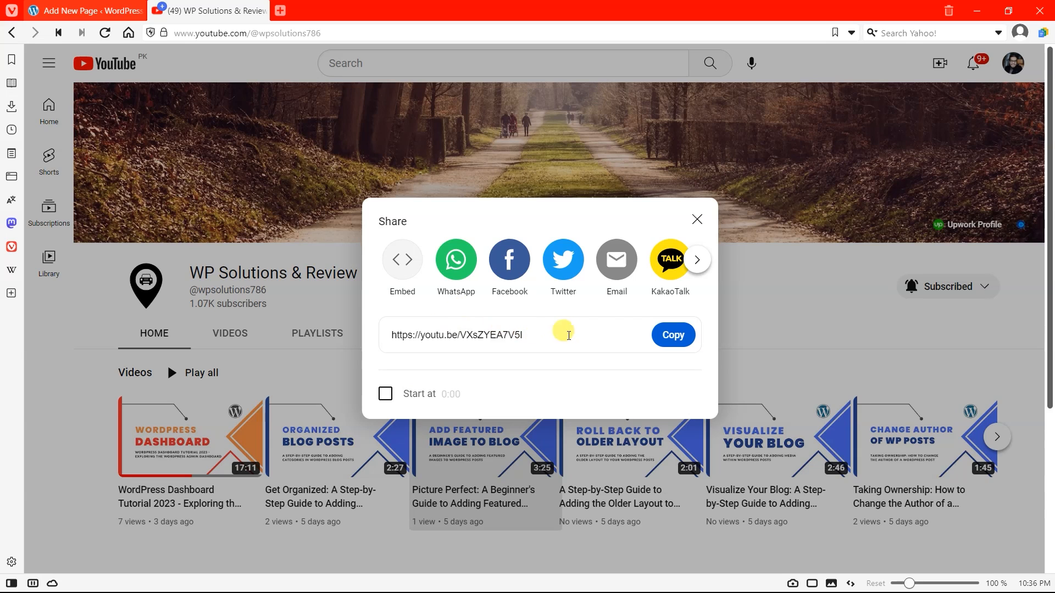
{"action": "left_click", "coordinate": [679, 335]}
{"action": "left_click", "coordinate": [88, 10]}
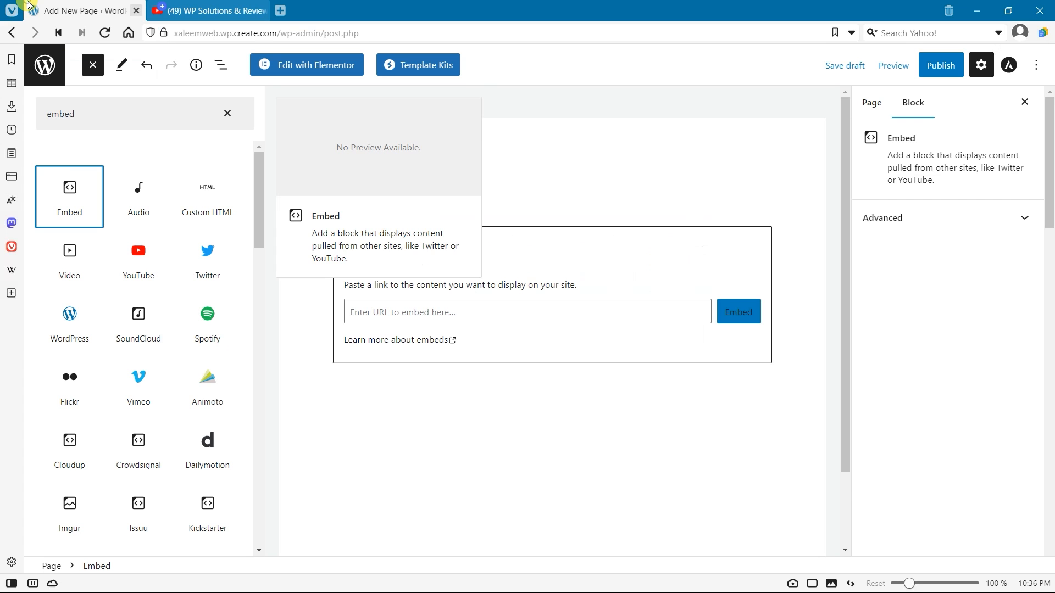
{"action": "left_click", "coordinate": [610, 308]}
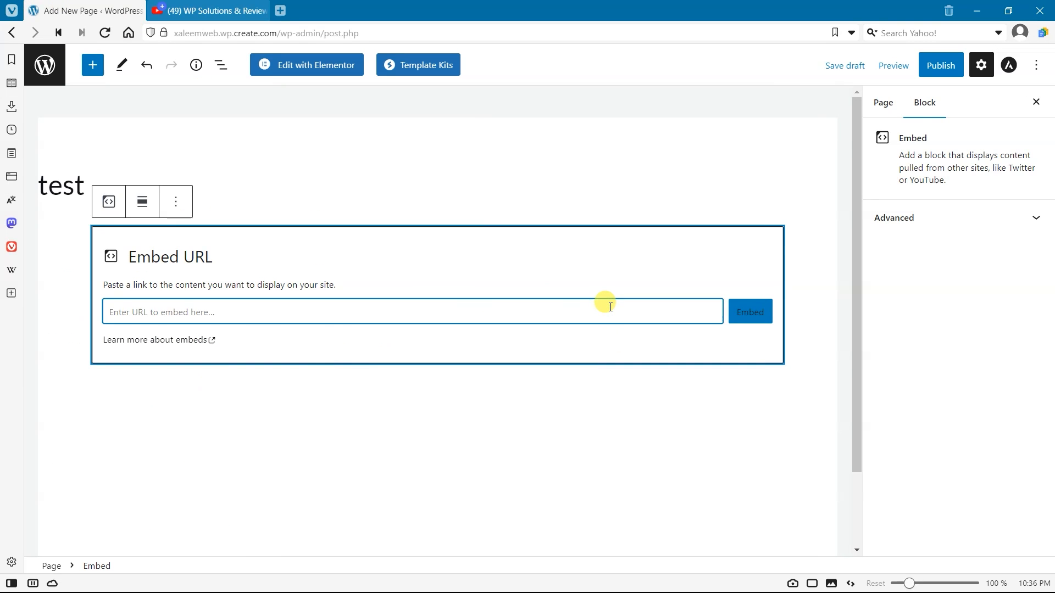
{"action": "key", "text": "ctrl+v"}
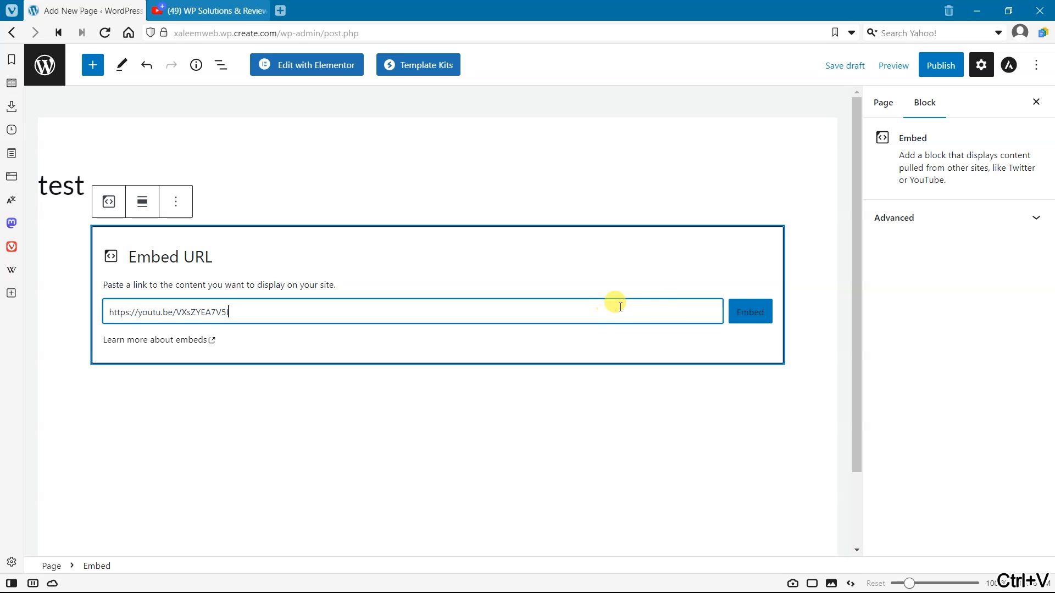
{"action": "left_click", "coordinate": [750, 312]}
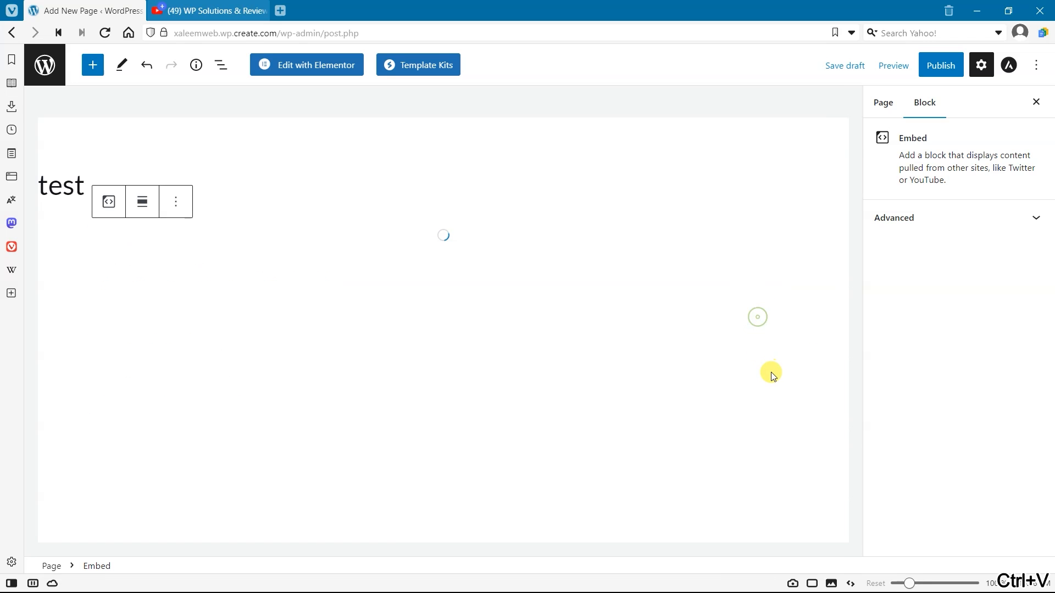
- Publish the test page with the embedded YouTube video and look over the page
{"action": "left_click", "coordinate": [934, 68]}
{"action": "left_click", "coordinate": [912, 64]}
{"action": "scroll", "coordinate": [817, 220], "scroll_direction": "up", "scroll_amount": 5}
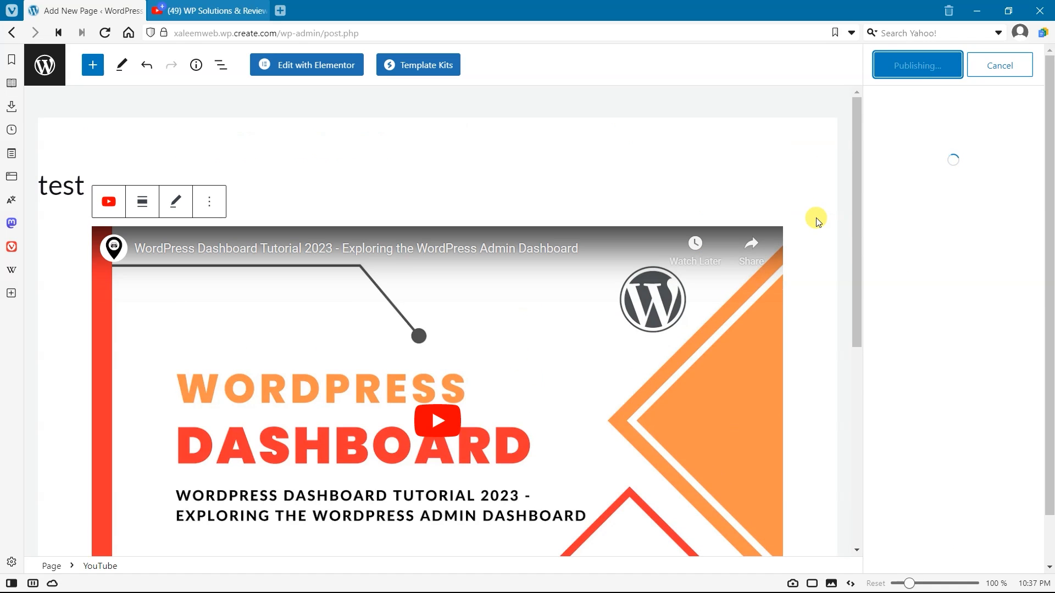
{"action": "scroll", "coordinate": [817, 220], "scroll_direction": "down", "scroll_amount": 5}
{"action": "scroll", "coordinate": [817, 220], "scroll_direction": "up", "scroll_amount": 5}
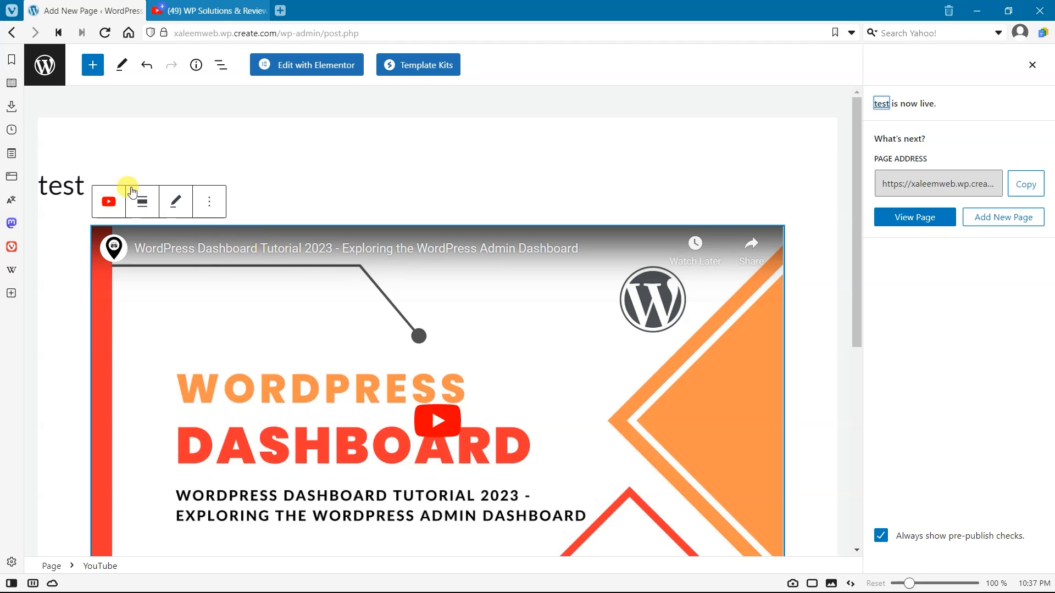
- Leave the page editor and search the plugins available to add for "smash balloon"
{"action": "left_click", "coordinate": [45, 65]}
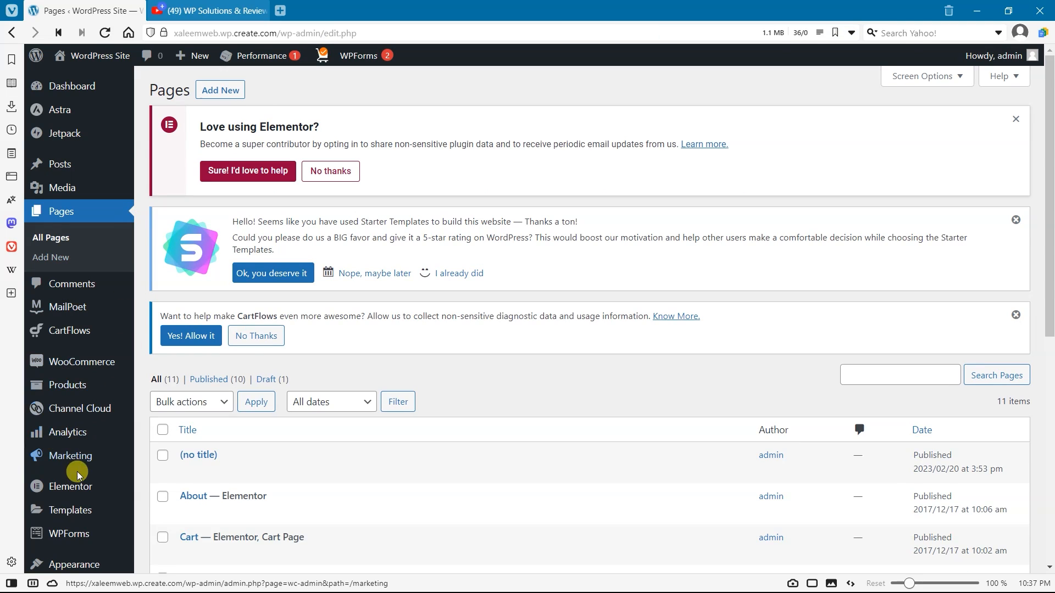
{"action": "mouse_move", "coordinate": [52, 442]}
{"action": "scroll", "coordinate": [55, 450], "scroll_direction": "down", "scroll_amount": 6}
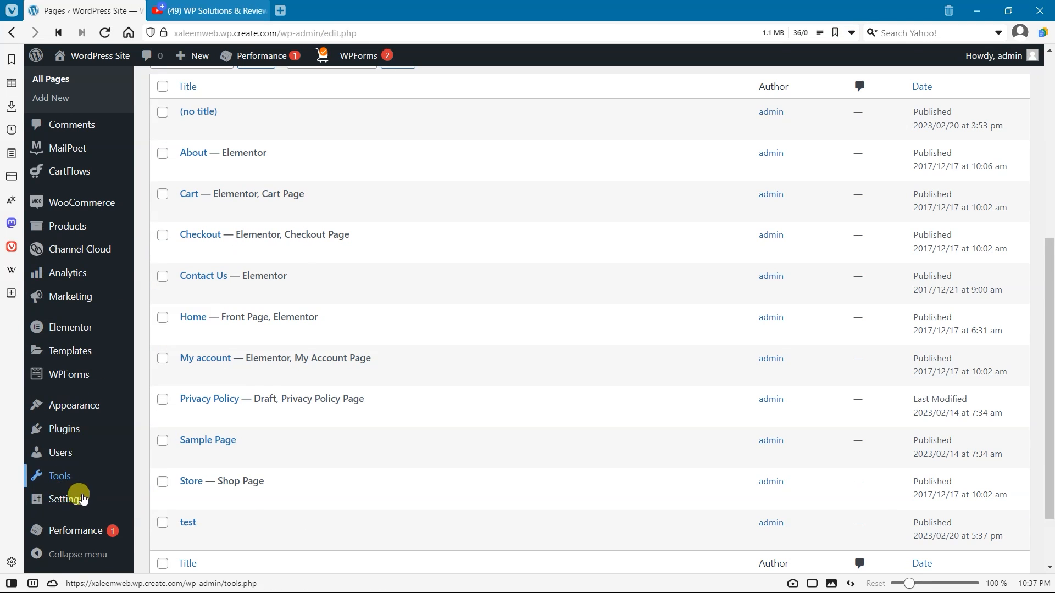
{"action": "mouse_move", "coordinate": [122, 429]}
{"action": "left_click", "coordinate": [167, 452]}
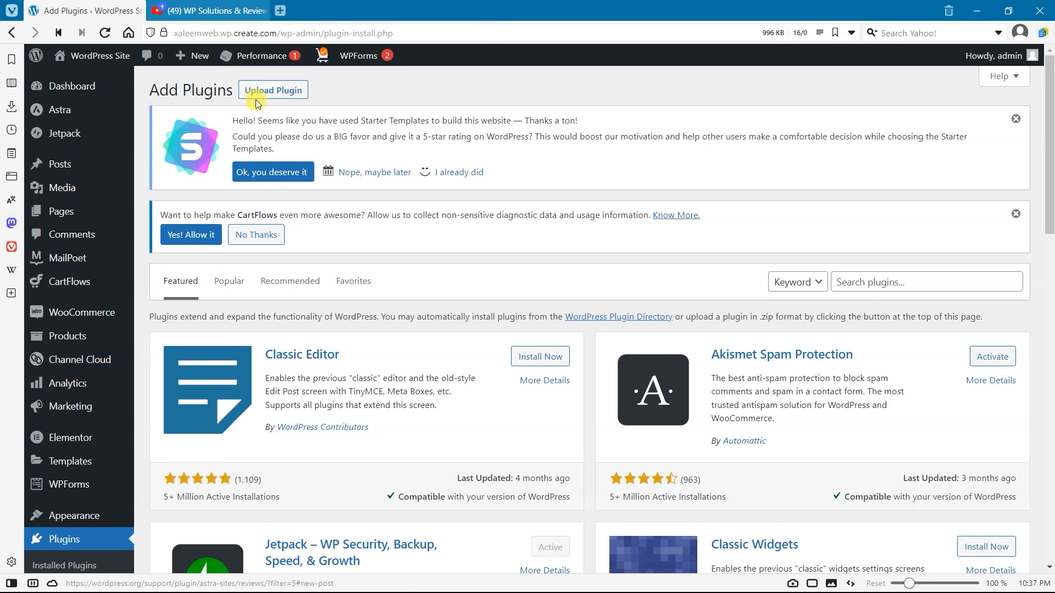
{"action": "left_click", "coordinate": [901, 281]}
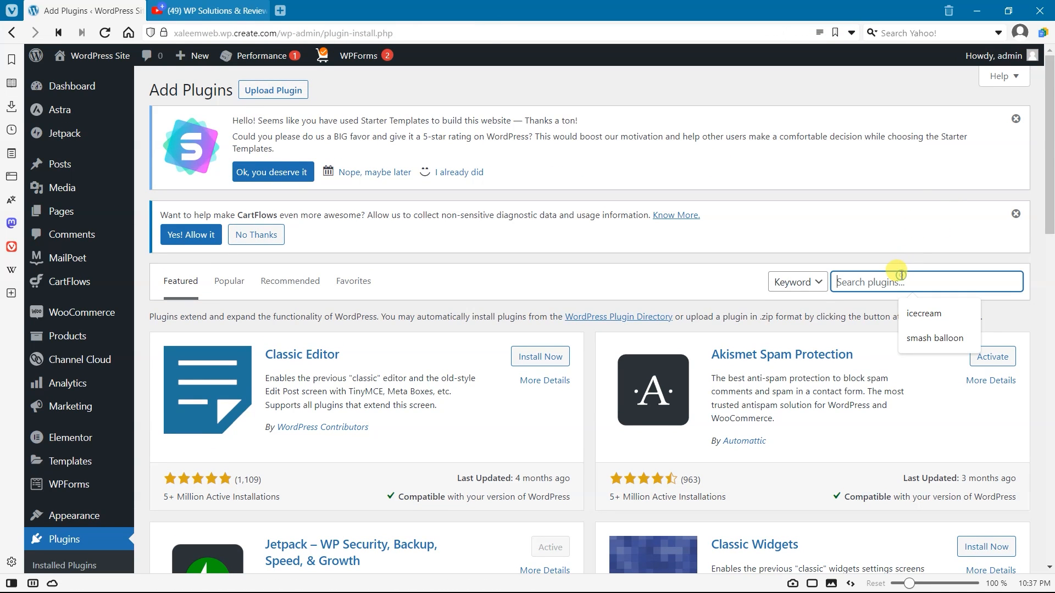
{"action": "left_click", "coordinate": [934, 337]}
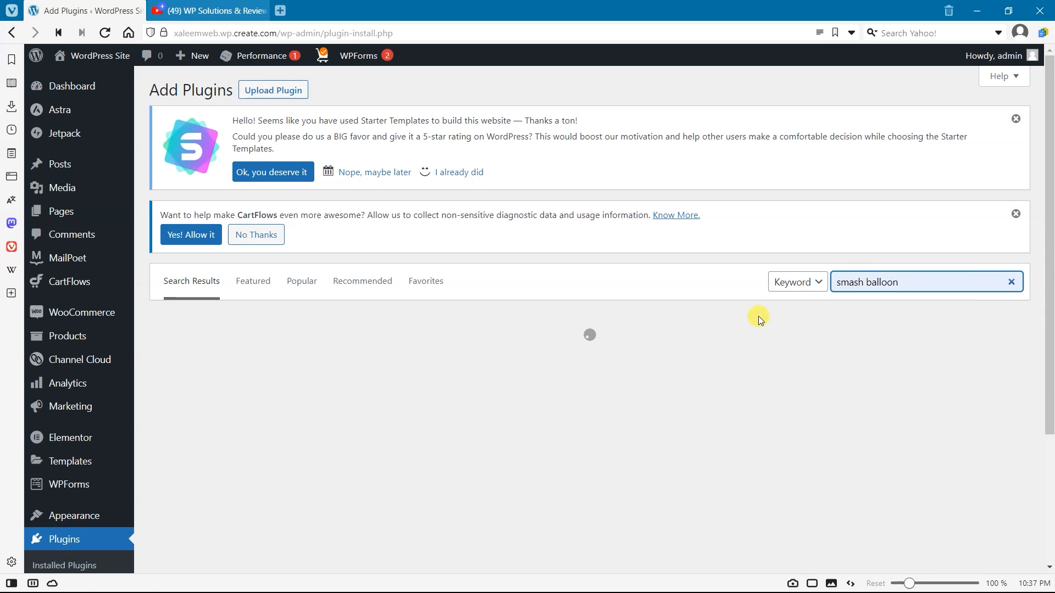
- Find Feeds for YouTube by Smash Balloon among the plugin results and install it
{"action": "scroll", "coordinate": [558, 295], "scroll_direction": "down", "scroll_amount": 8}
{"action": "scroll", "coordinate": [559, 295], "scroll_direction": "up", "scroll_amount": 6}
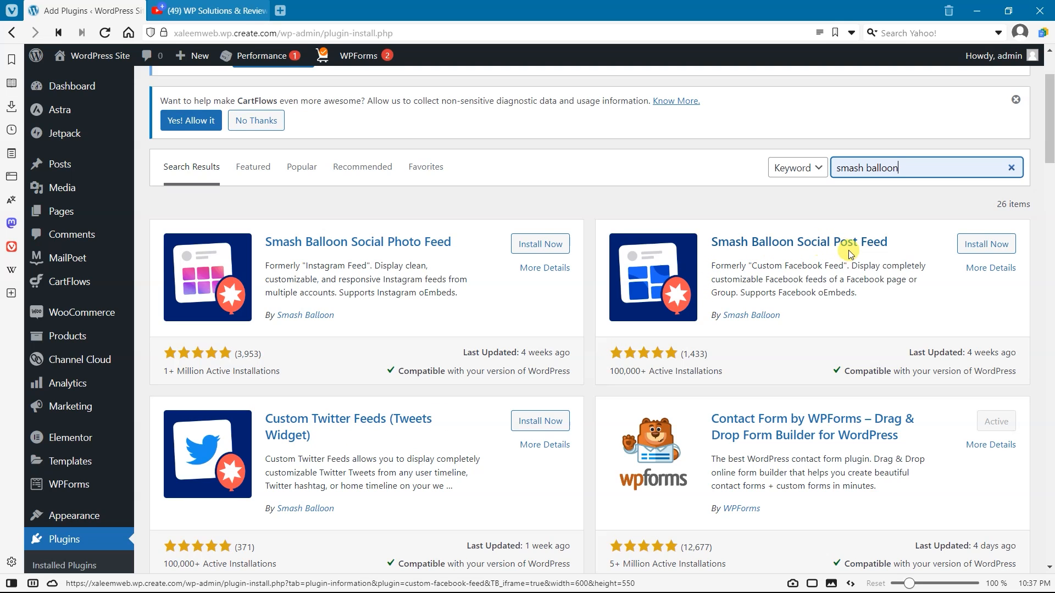
{"action": "scroll", "coordinate": [738, 336], "scroll_direction": "down", "scroll_amount": 5}
{"action": "scroll", "coordinate": [739, 339], "scroll_direction": "down", "scroll_amount": 2}
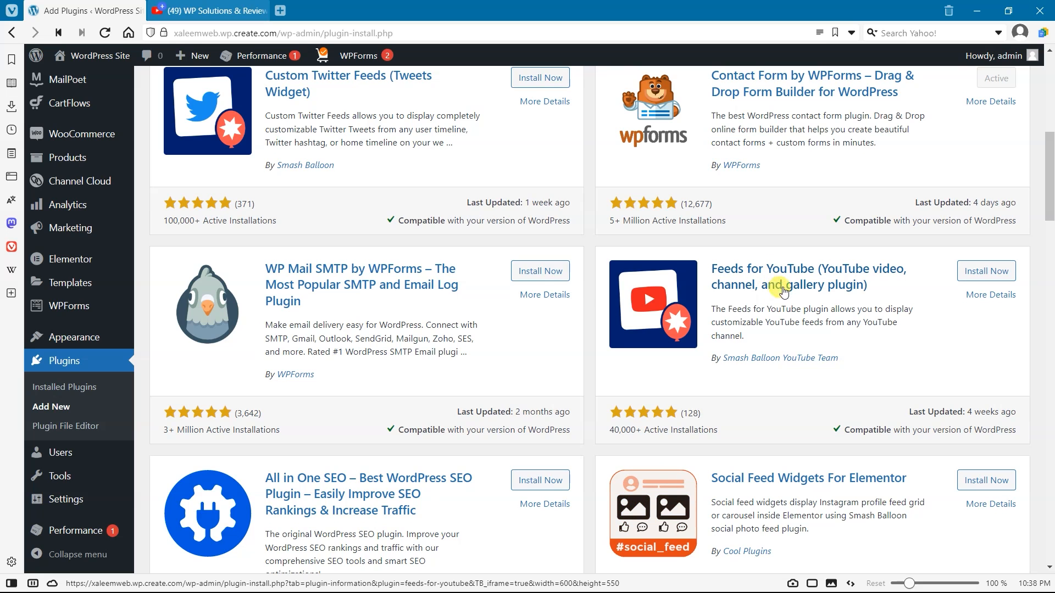
{"action": "left_click", "coordinate": [976, 273]}
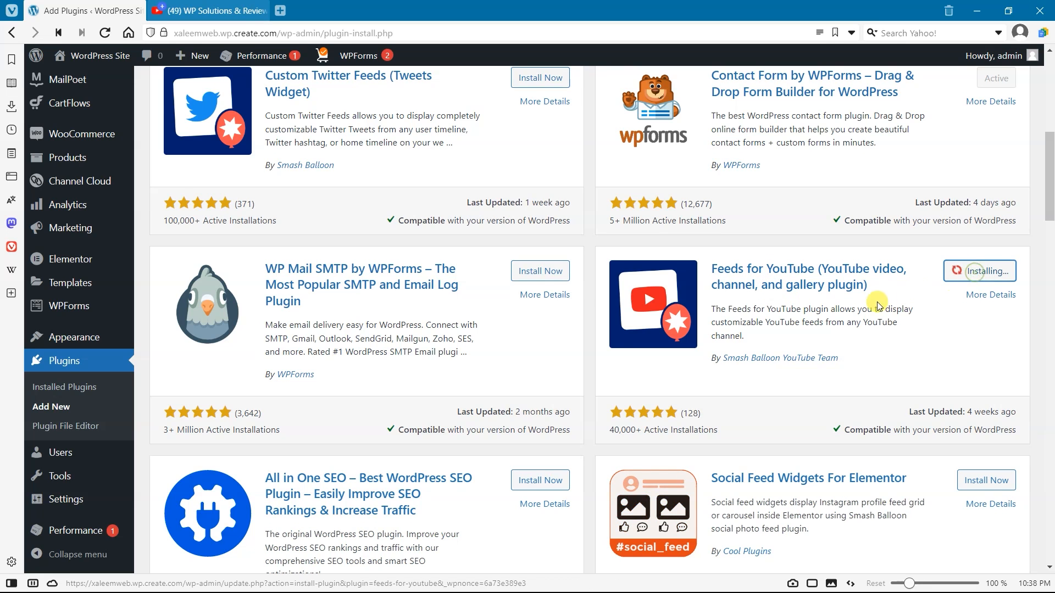
- Install and activate the Smash Balloon Social Post Feed plugin
{"action": "scroll", "coordinate": [875, 299], "scroll_direction": "up", "scroll_amount": 4}
{"action": "left_click", "coordinate": [986, 129]}
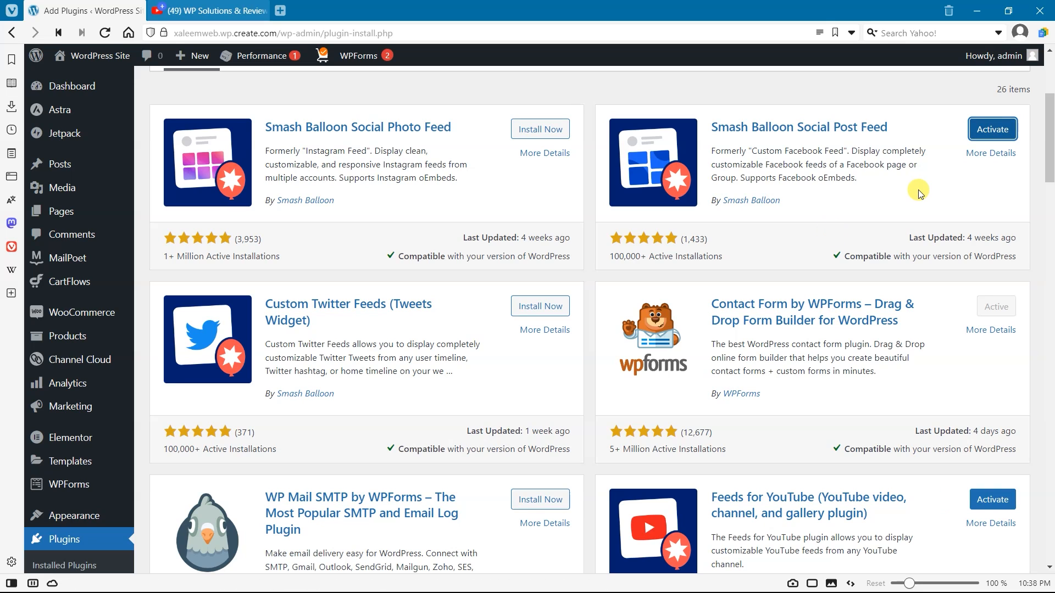
{"action": "left_click", "coordinate": [992, 130]}
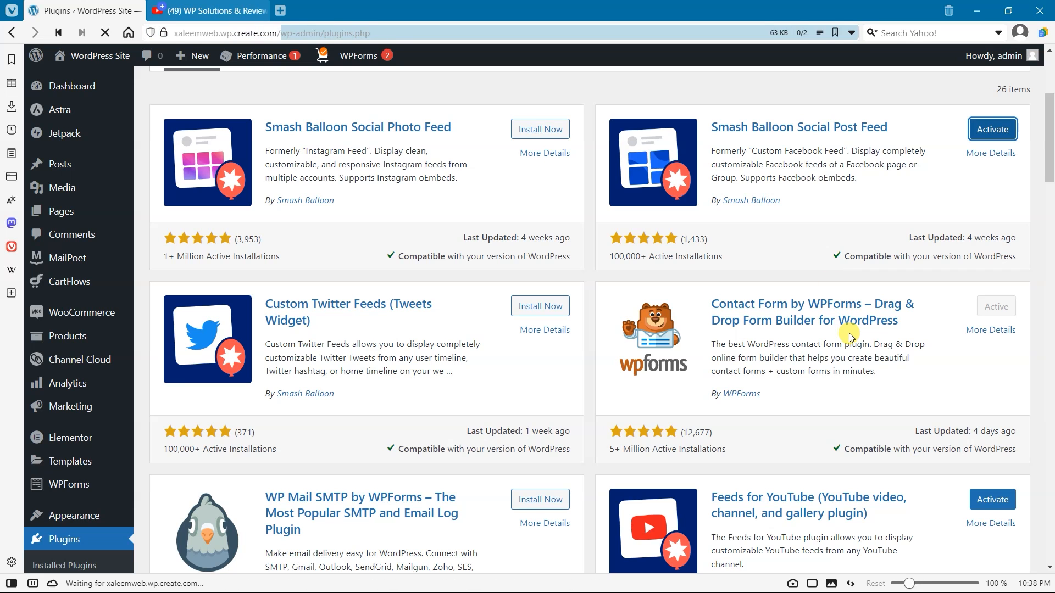
- Find Feeds for YouTube among the installed plugins and activate it
{"action": "scroll", "coordinate": [628, 321], "scroll_direction": "down", "scroll_amount": 15}
{"action": "scroll", "coordinate": [628, 321], "scroll_direction": "down", "scroll_amount": 8}
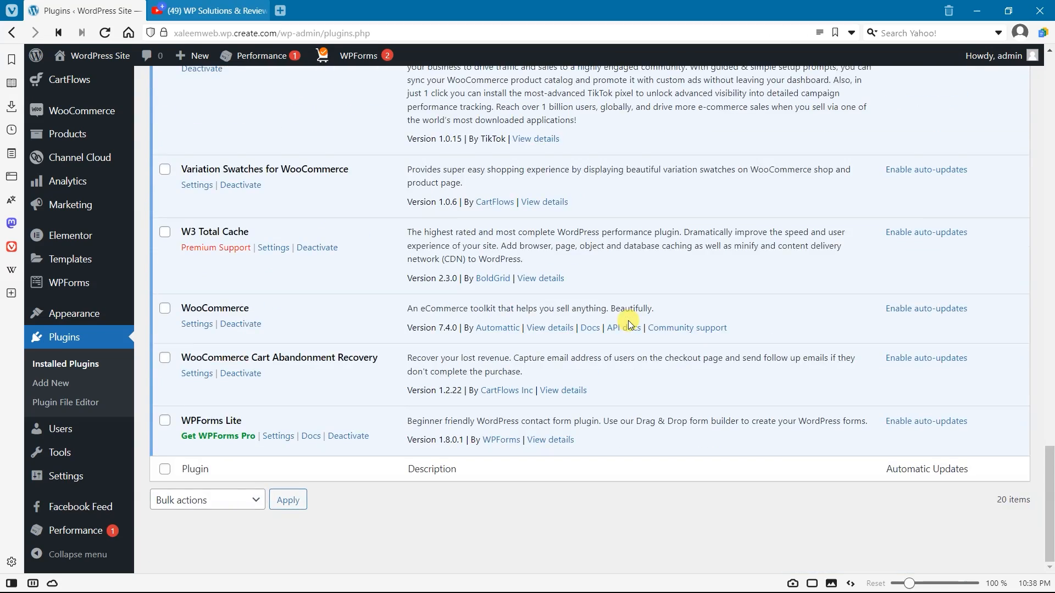
{"action": "scroll", "coordinate": [624, 322], "scroll_direction": "up", "scroll_amount": 8}
{"action": "scroll", "coordinate": [624, 322], "scroll_direction": "up", "scroll_amount": 4}
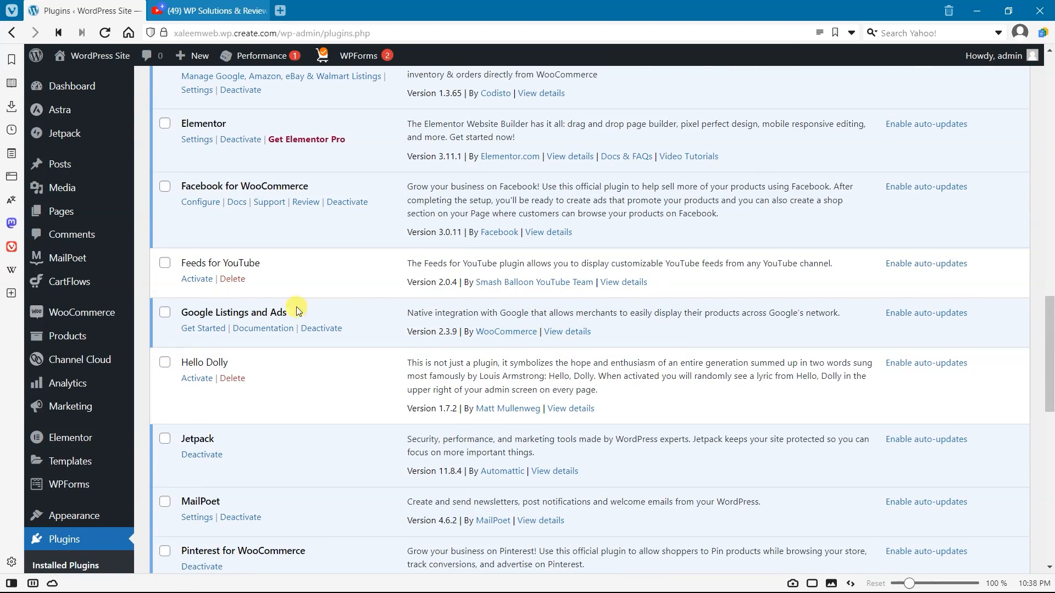
{"action": "left_click", "coordinate": [185, 278]}
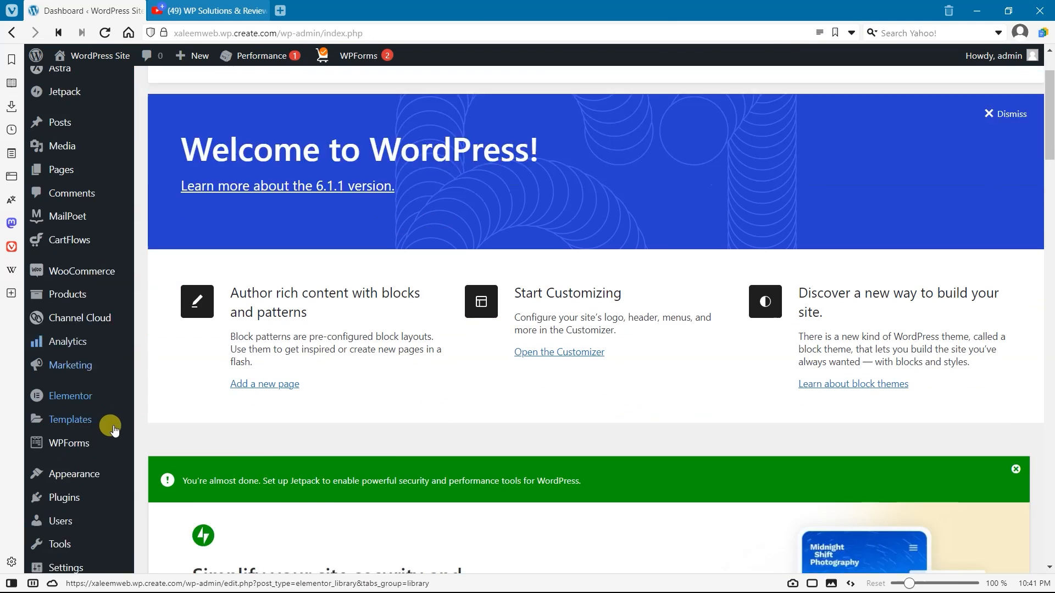
- Start a new Facebook feed in the Smash Balloon Facebook Feed plugin, using the Timeline feed type
{"action": "scroll", "coordinate": [110, 421], "scroll_direction": "down", "scroll_amount": 3}
{"action": "scroll", "coordinate": [137, 415], "scroll_direction": "down", "scroll_amount": 5}
{"action": "mouse_move", "coordinate": [94, 508]}
{"action": "mouse_move", "coordinate": [88, 491]}
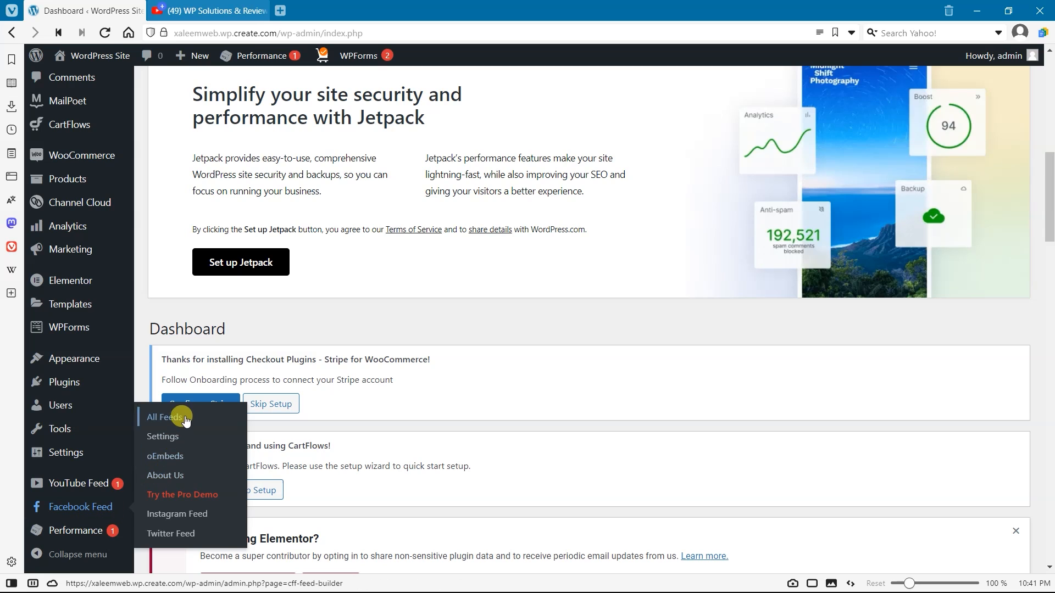
{"action": "left_click", "coordinate": [189, 416]}
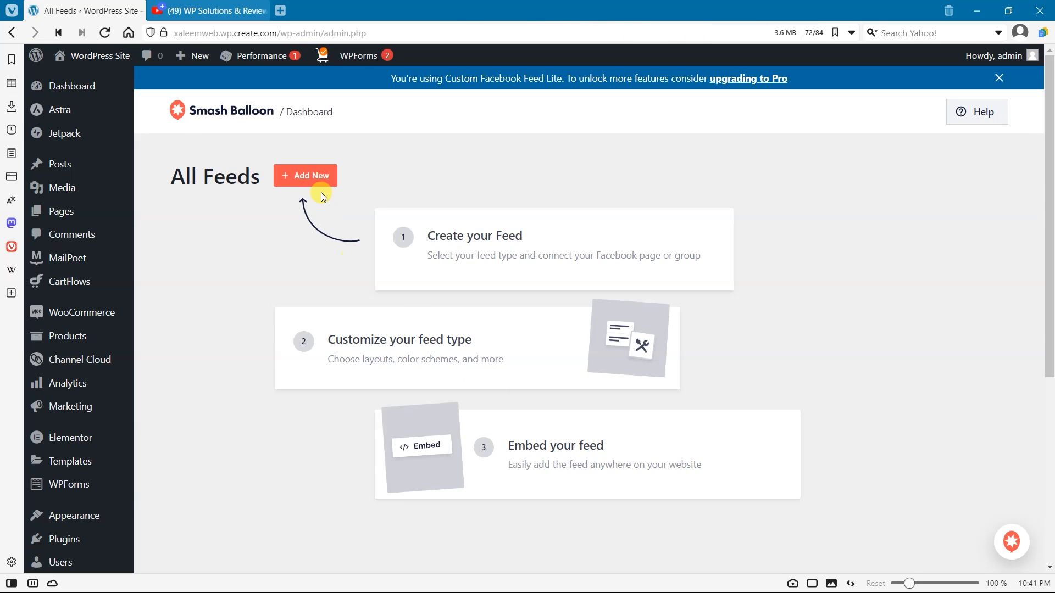
{"action": "left_click", "coordinate": [307, 176]}
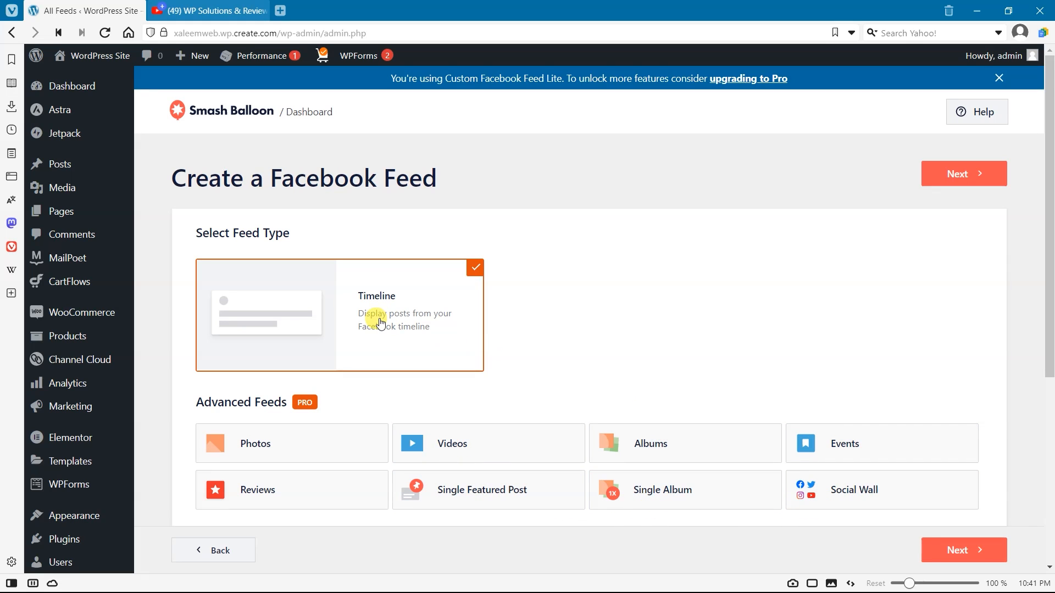
{"action": "left_click", "coordinate": [967, 174]}
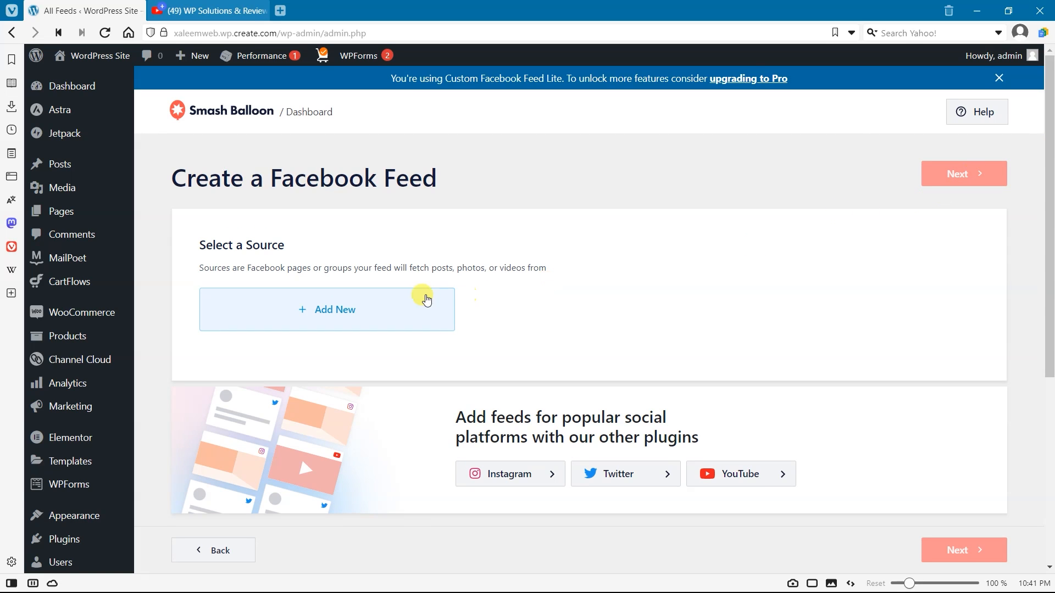
- Add a new Page source by connecting the Facebook account to Smash Balloon, allowing its activity and turning on all off-Facebook activity
{"action": "left_click", "coordinate": [390, 300]}
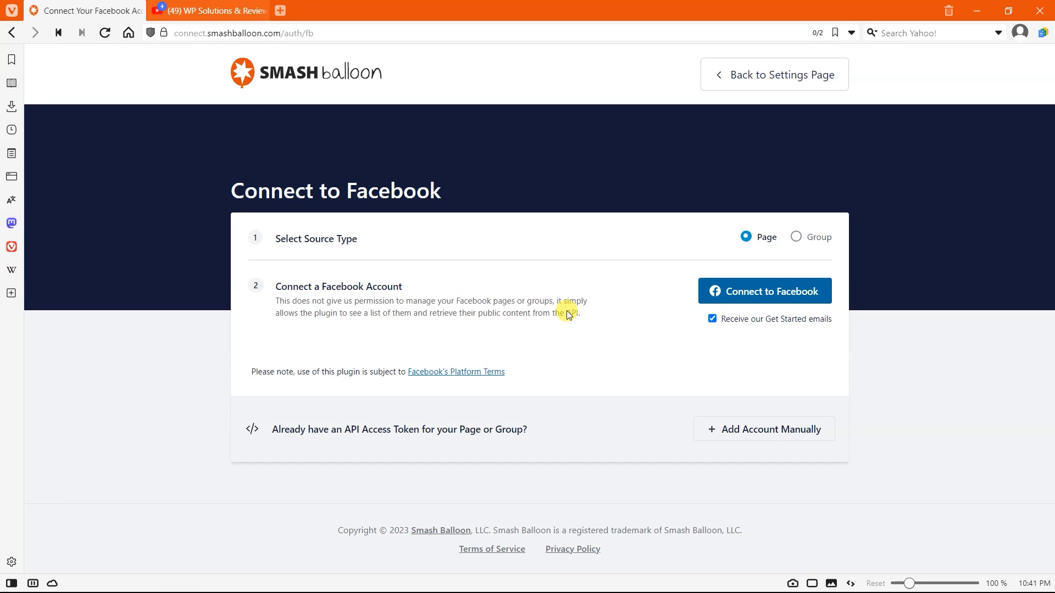
{"action": "left_click", "coordinate": [733, 293]}
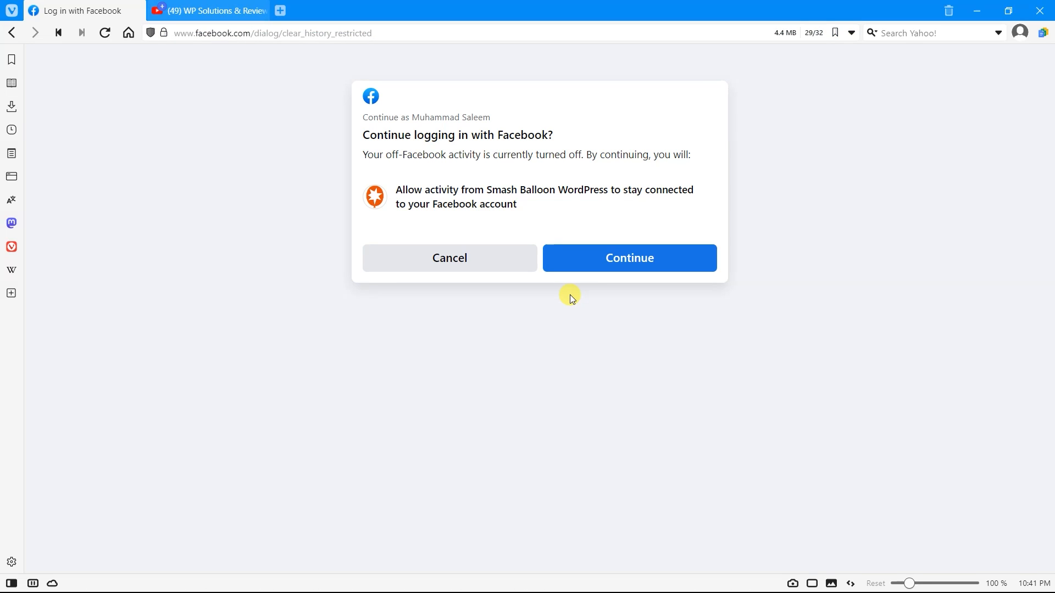
{"action": "left_click", "coordinate": [596, 260]}
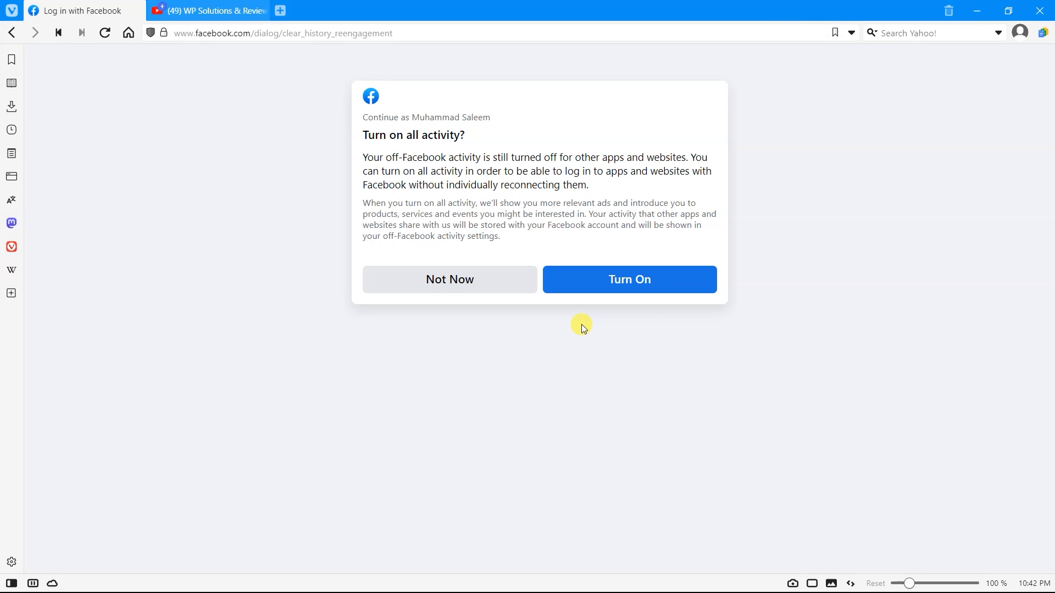
{"action": "left_click", "coordinate": [589, 274]}
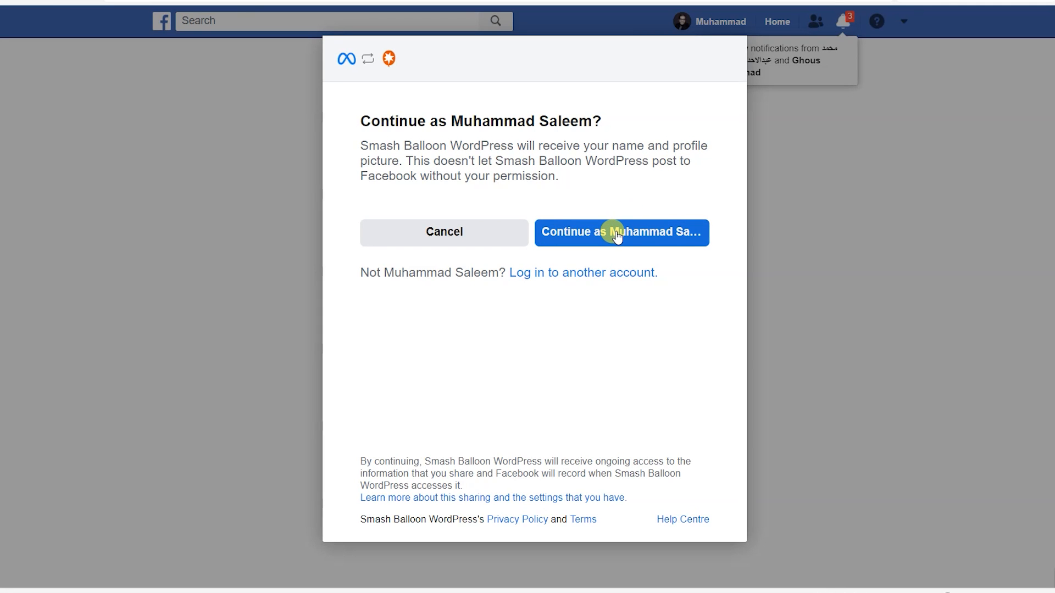
{"action": "left_click", "coordinate": [616, 234]}
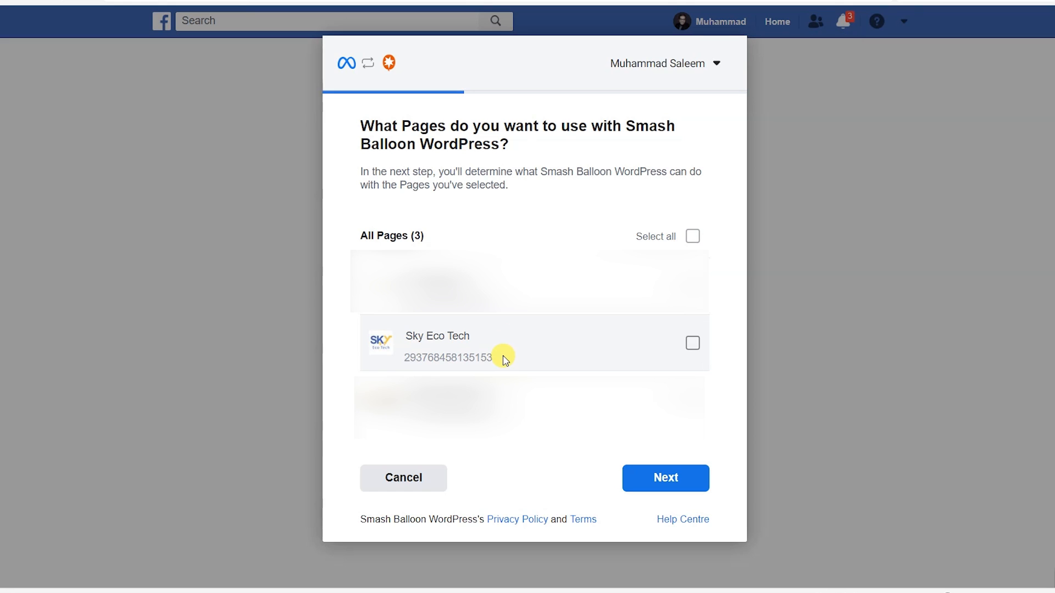
- Grant Smash Balloon WordPress access to the Sky Eco Tech page, keeping the suggested permissions
{"action": "left_click", "coordinate": [502, 333]}
{"action": "left_click", "coordinate": [665, 479]}
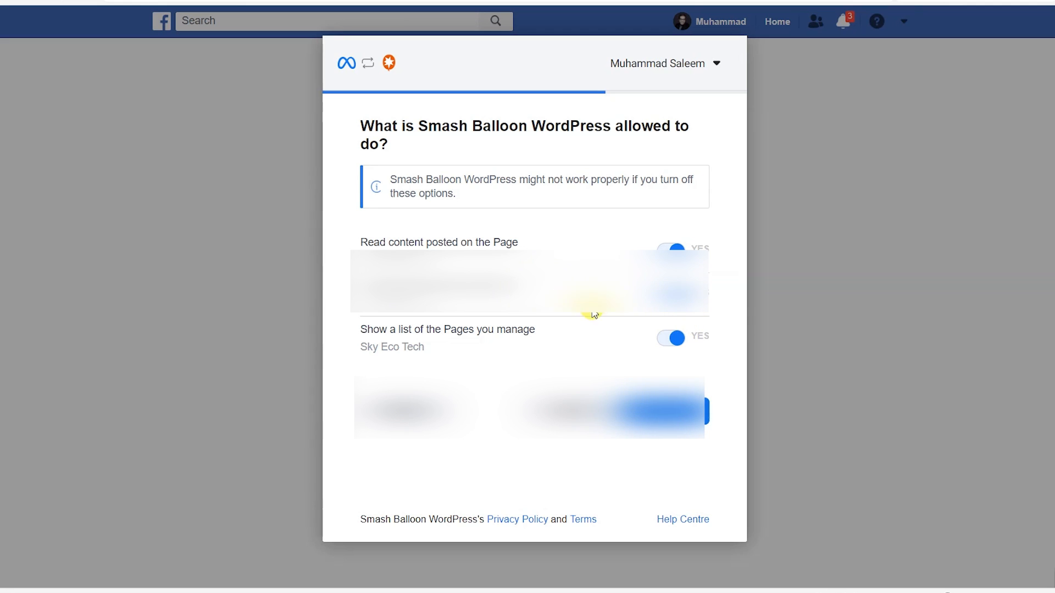
{"action": "left_click", "coordinate": [692, 423]}
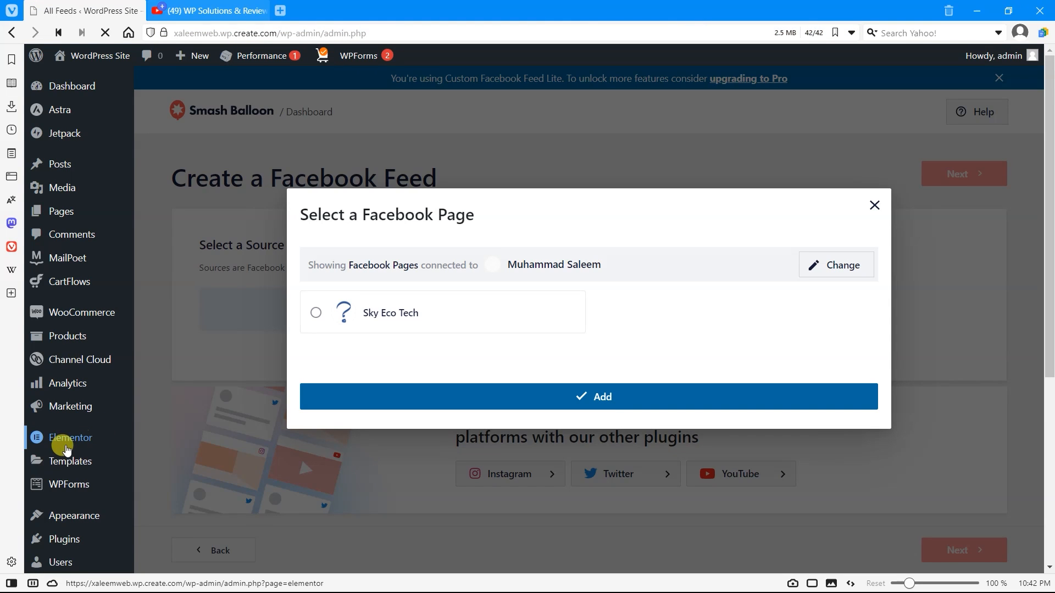
- Add the Sky Eco Tech page as a source and create the Facebook feed from it
{"action": "mouse_move", "coordinate": [64, 440]}
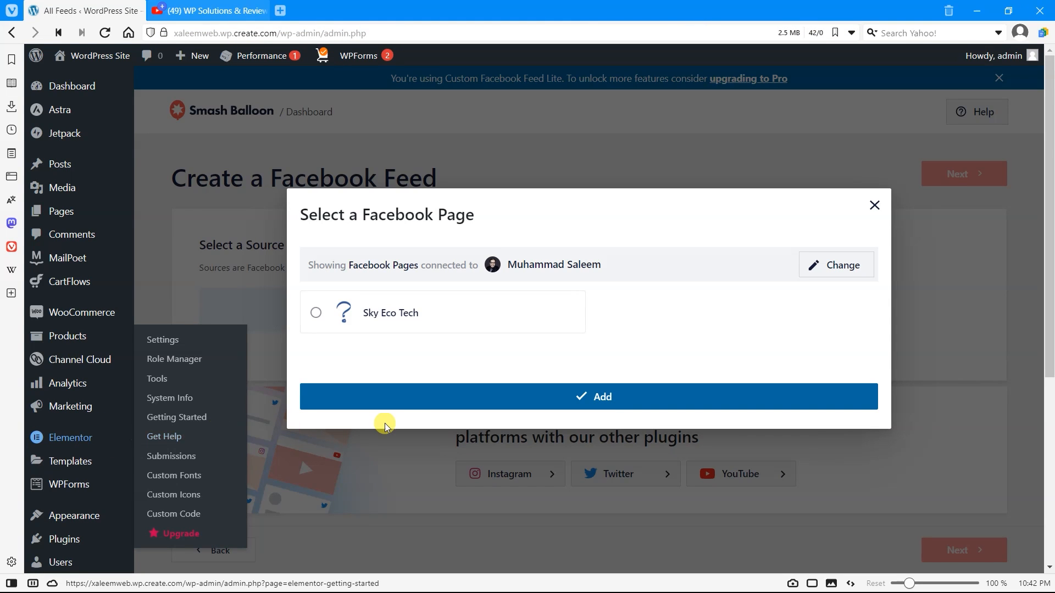
{"action": "left_click", "coordinate": [316, 313]}
{"action": "left_click", "coordinate": [534, 398]}
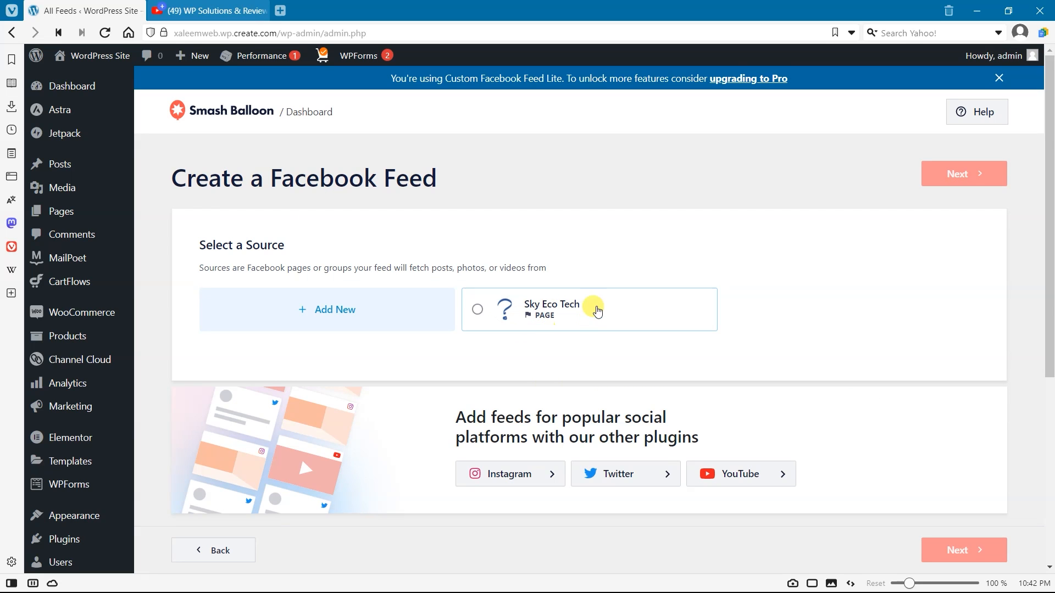
{"action": "left_click", "coordinate": [957, 172]}
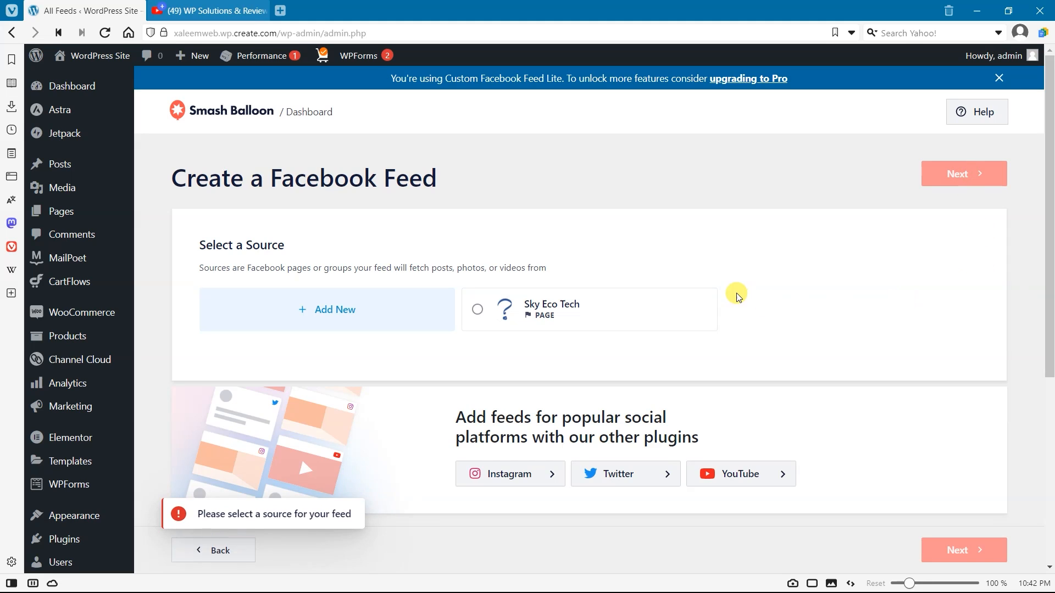
{"action": "left_click", "coordinate": [604, 303]}
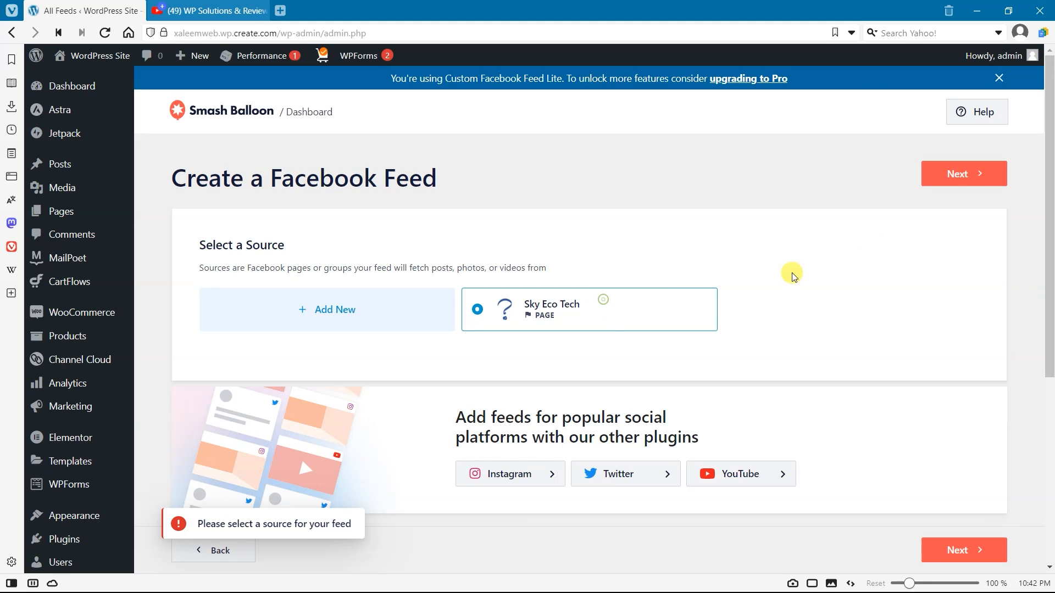
{"action": "left_click", "coordinate": [976, 177]}
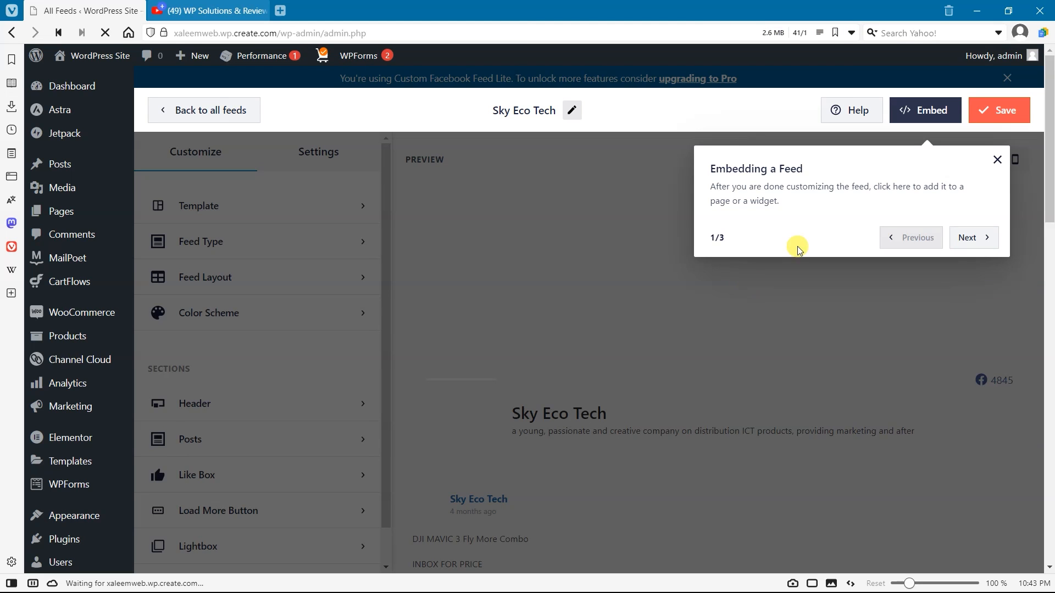
- Finish the feed builder's introductory tour and save the Sky Eco Tech feed
{"action": "left_click", "coordinate": [966, 240]}
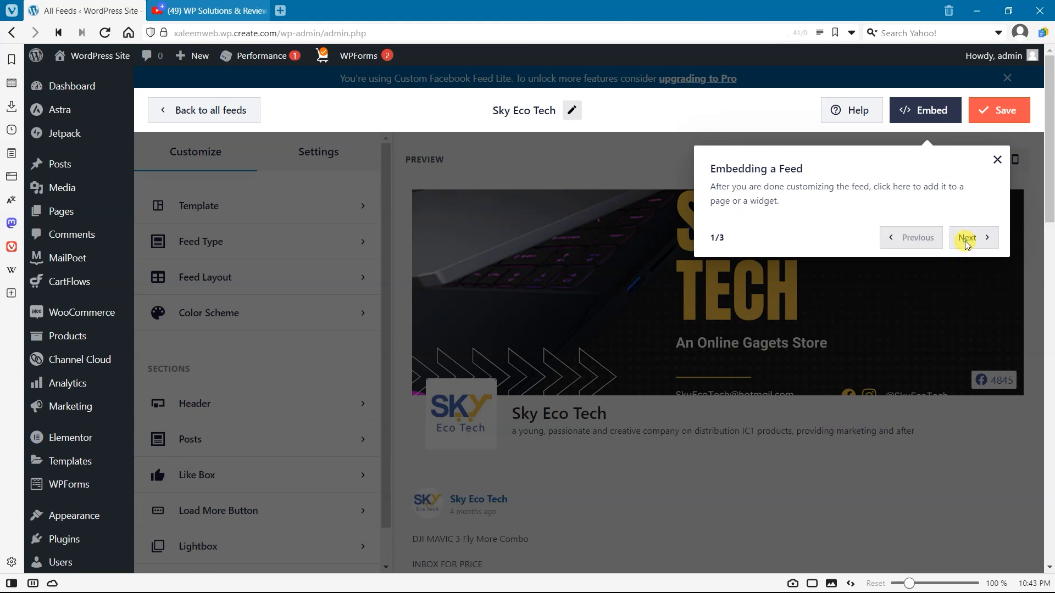
{"action": "left_click", "coordinate": [416, 281]}
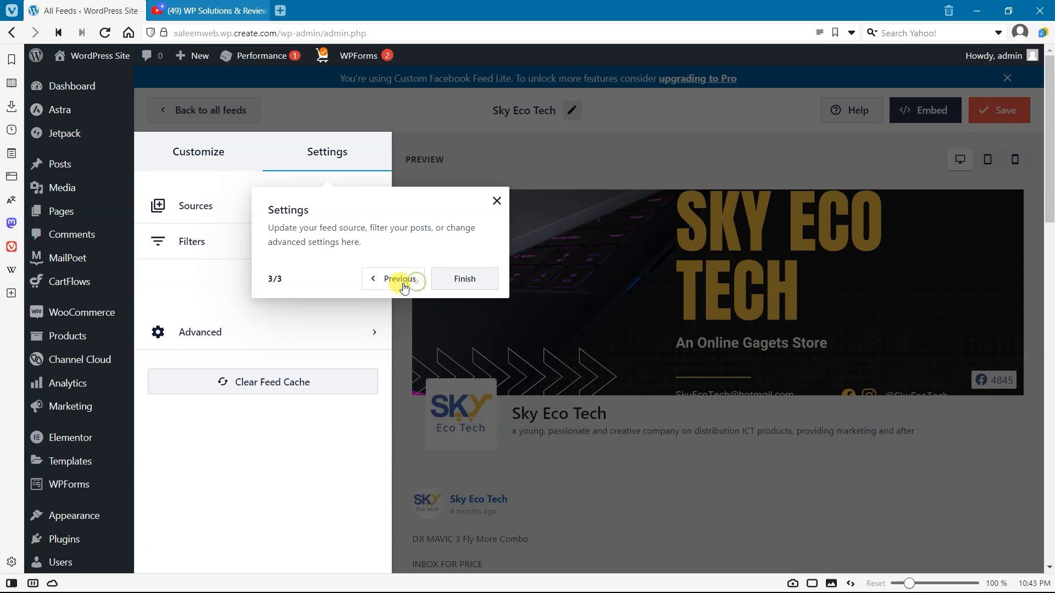
{"action": "left_click", "coordinate": [476, 279]}
{"action": "scroll", "coordinate": [641, 328], "scroll_direction": "down", "scroll_amount": 15}
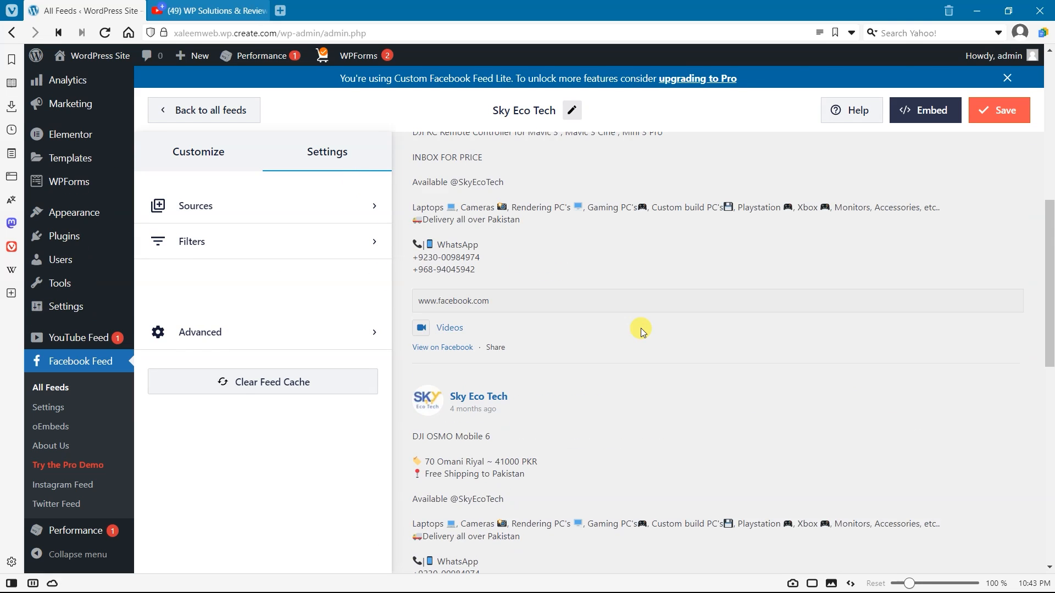
{"action": "scroll", "coordinate": [641, 328], "scroll_direction": "up", "scroll_amount": 5}
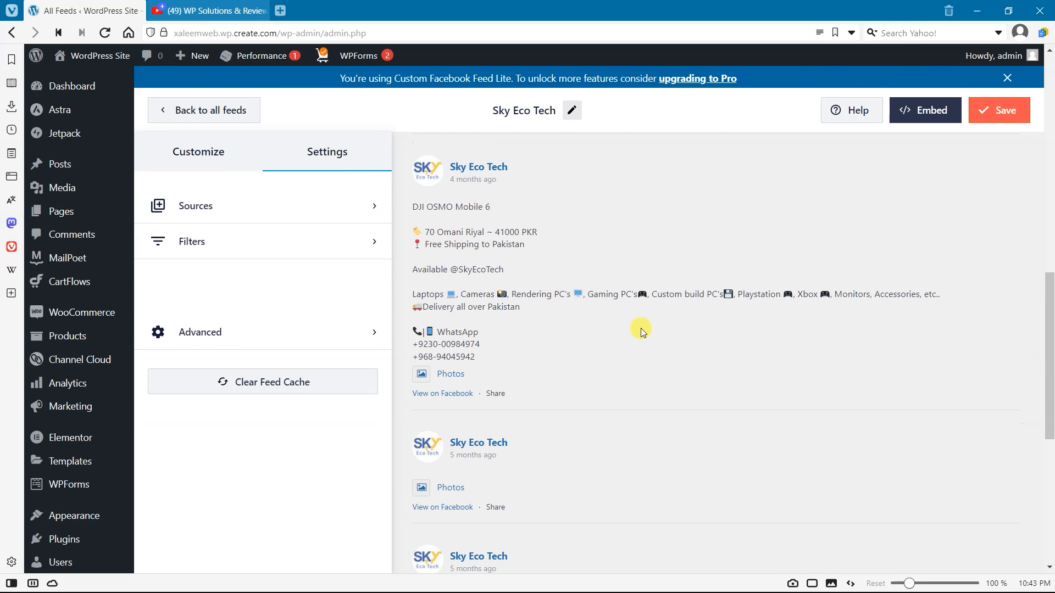
{"action": "scroll", "coordinate": [565, 264], "scroll_direction": "up", "scroll_amount": 10}
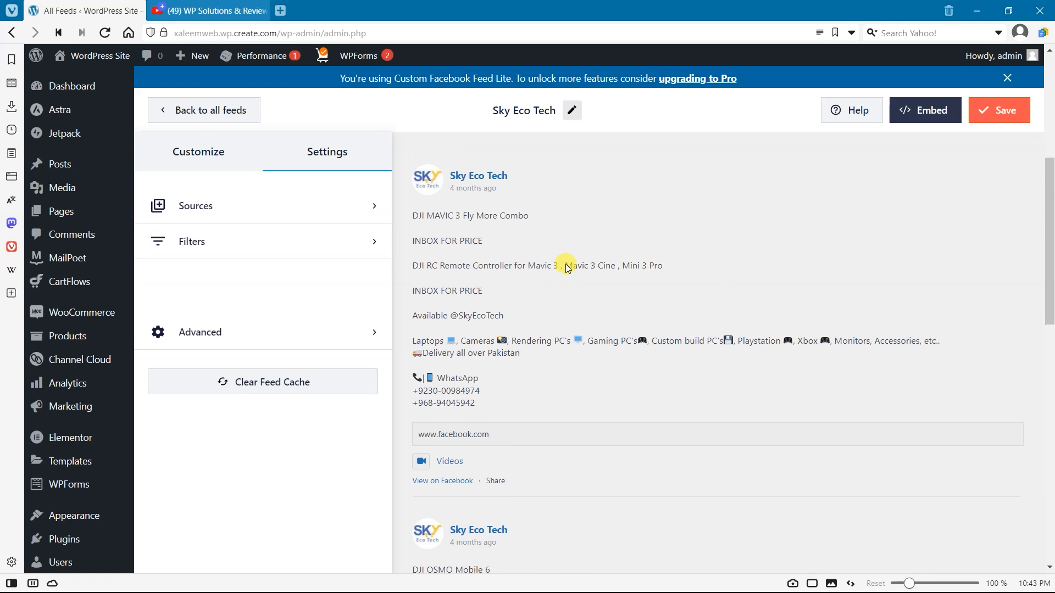
{"action": "left_click", "coordinate": [984, 112]}
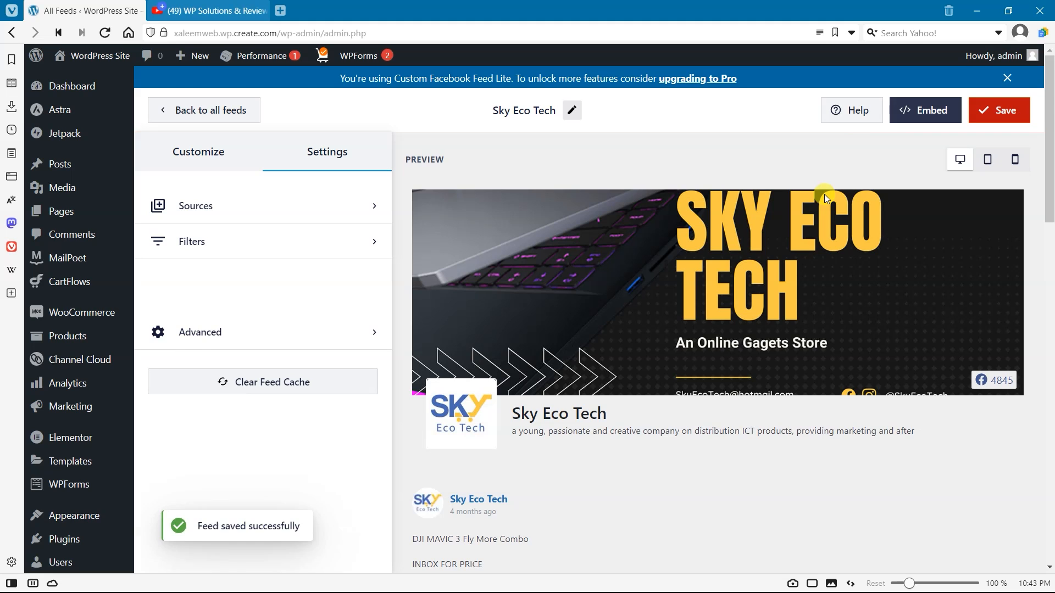
- Copy the Sky Eco Tech feed's embed shortcode to the clipboard and close the embed dialog
{"action": "left_click", "coordinate": [913, 125]}
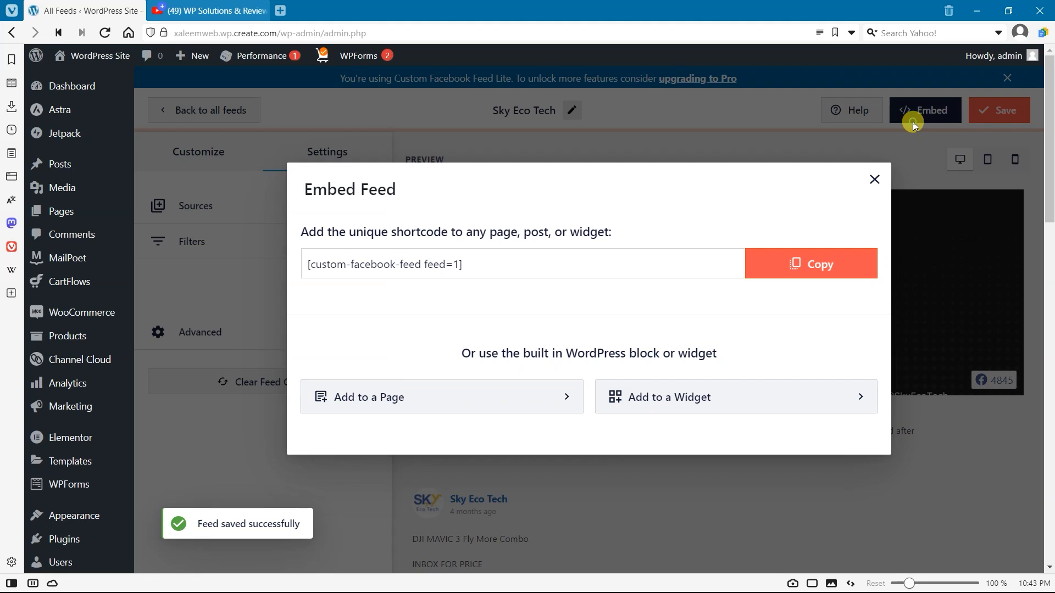
{"action": "left_click", "coordinate": [821, 265]}
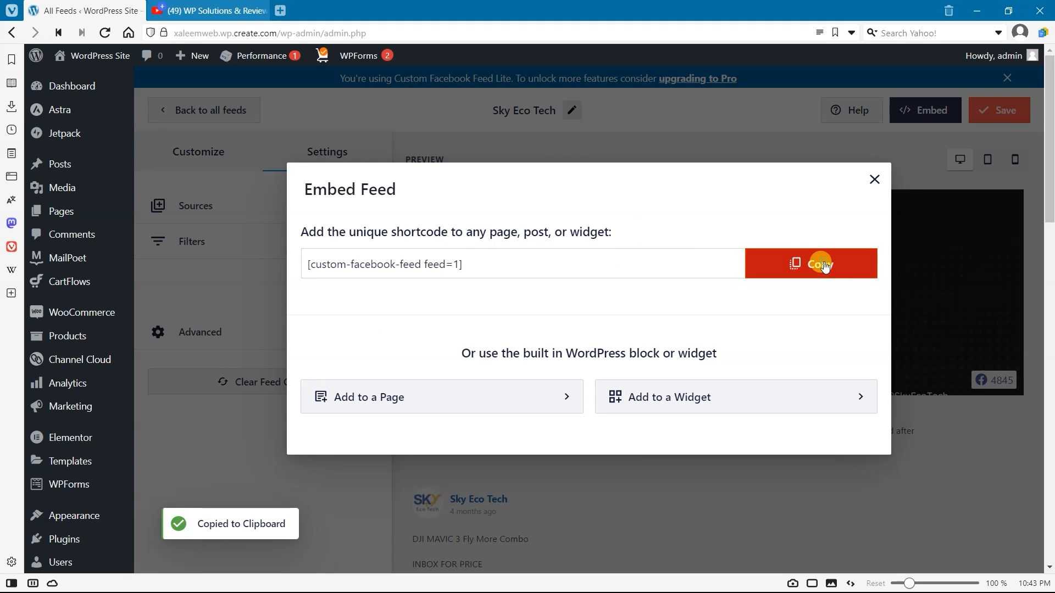
{"action": "left_click", "coordinate": [874, 179]}
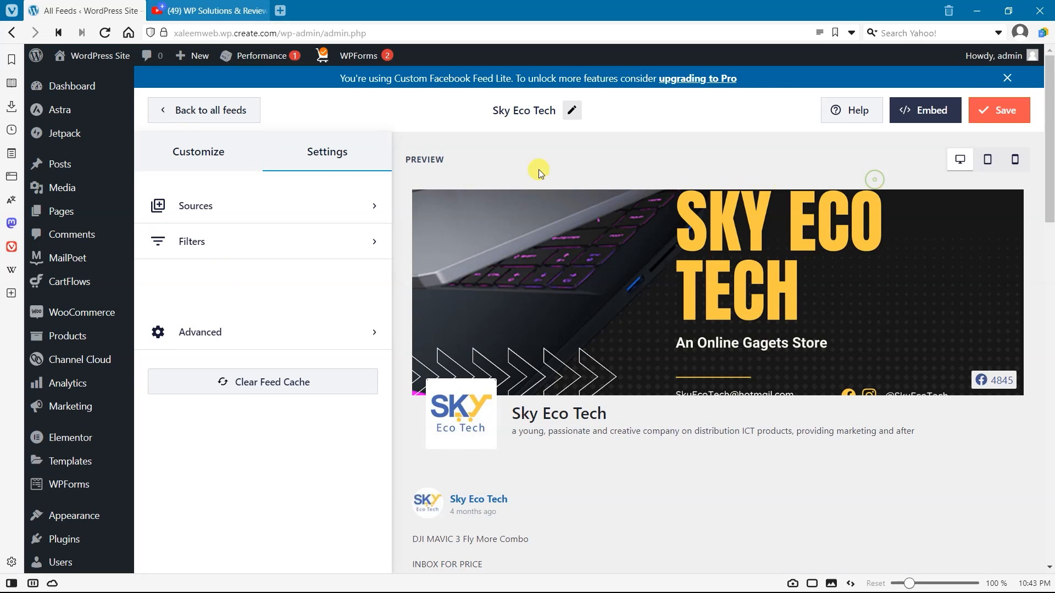
- Create a new WordPress page titled "Facebook feed"
{"action": "left_click", "coordinate": [118, 214]}
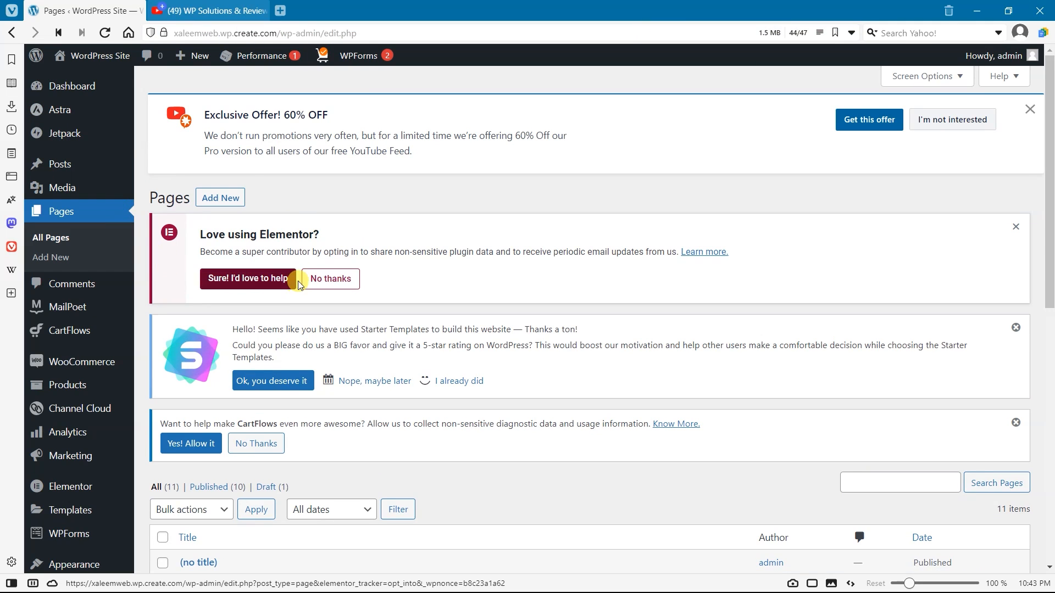
{"action": "left_click", "coordinate": [235, 198]}
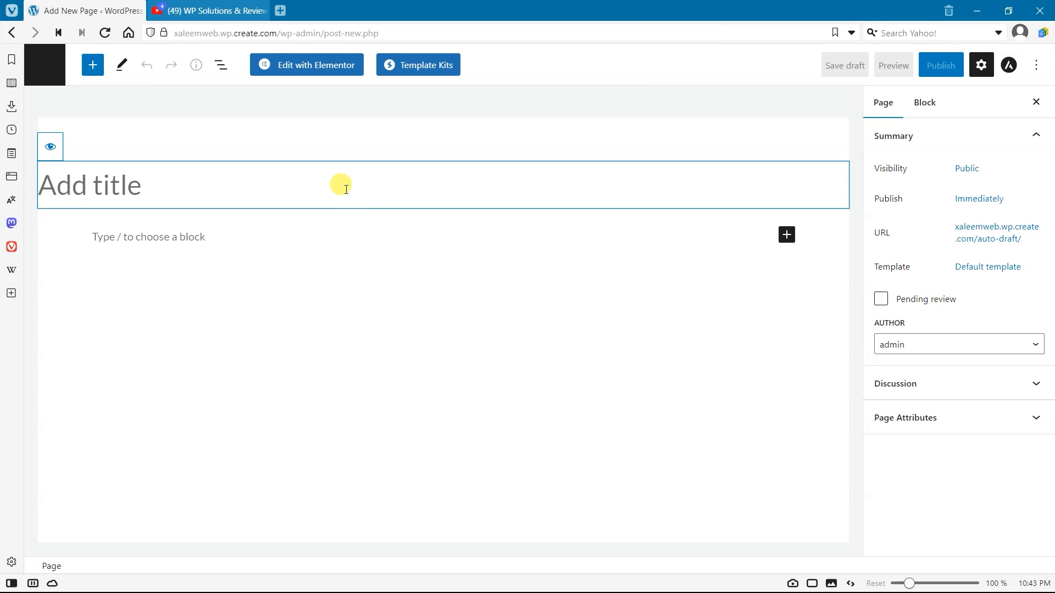
{"action": "type", "text": "Fe"}
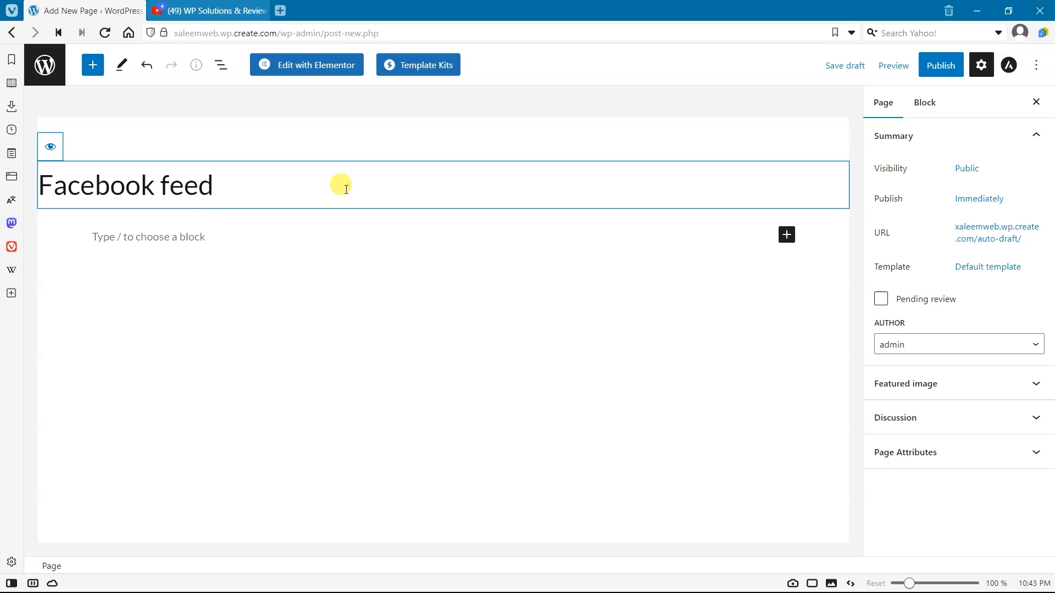
- Insert a Shortcode block below the page title and paste [custom-facebook-feed feed=1] into it
{"action": "left_click", "coordinate": [207, 225]}
{"action": "left_click", "coordinate": [197, 243]}
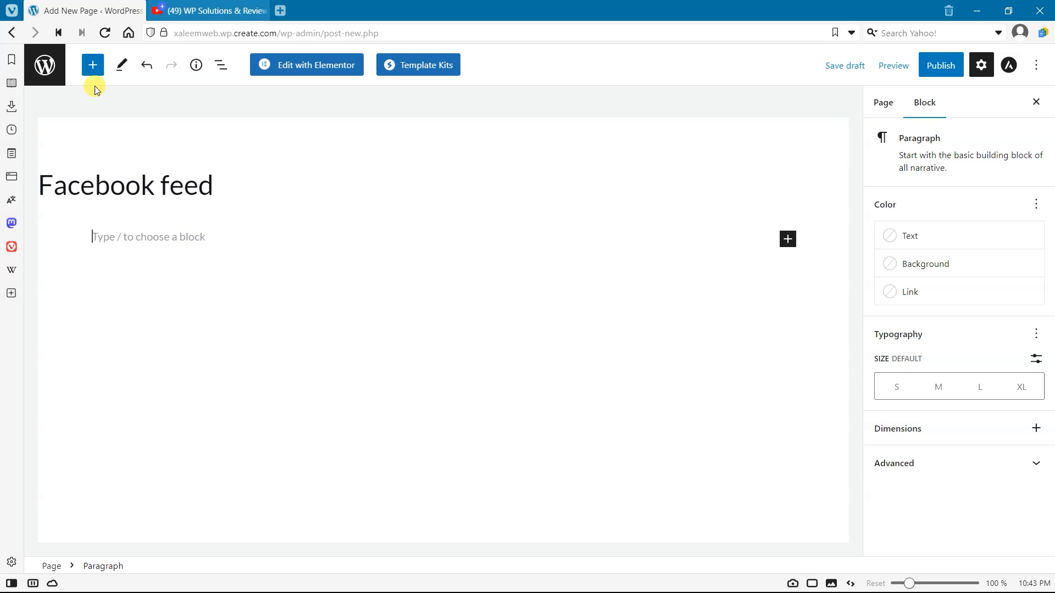
{"action": "left_click", "coordinate": [94, 78]}
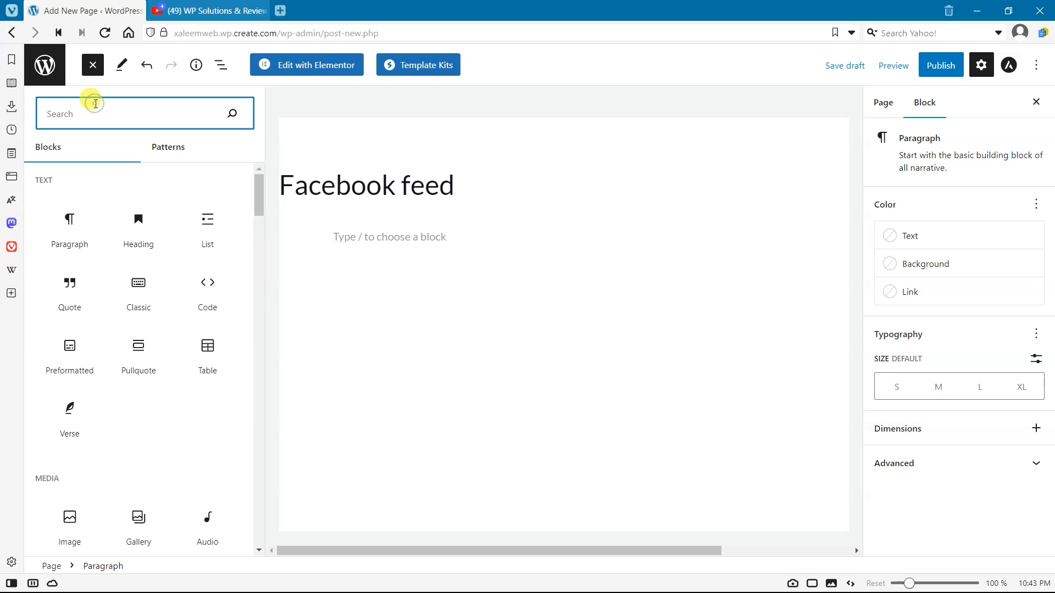
{"action": "type", "text": "shor"}
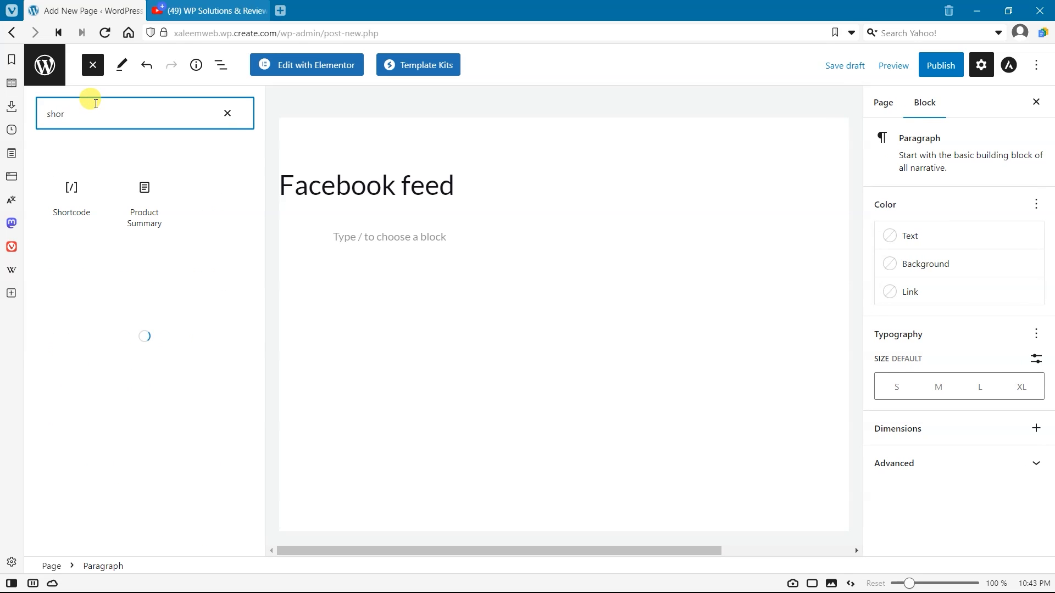
{"action": "left_click", "coordinate": [73, 187]}
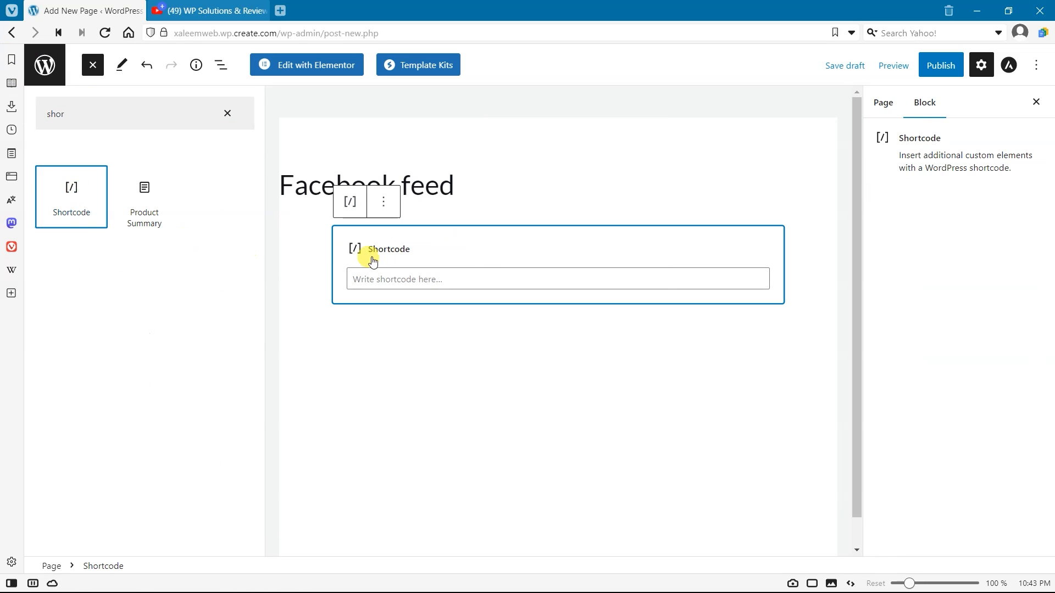
{"action": "left_click", "coordinate": [389, 278]}
{"action": "key", "text": "ctrl+v"}
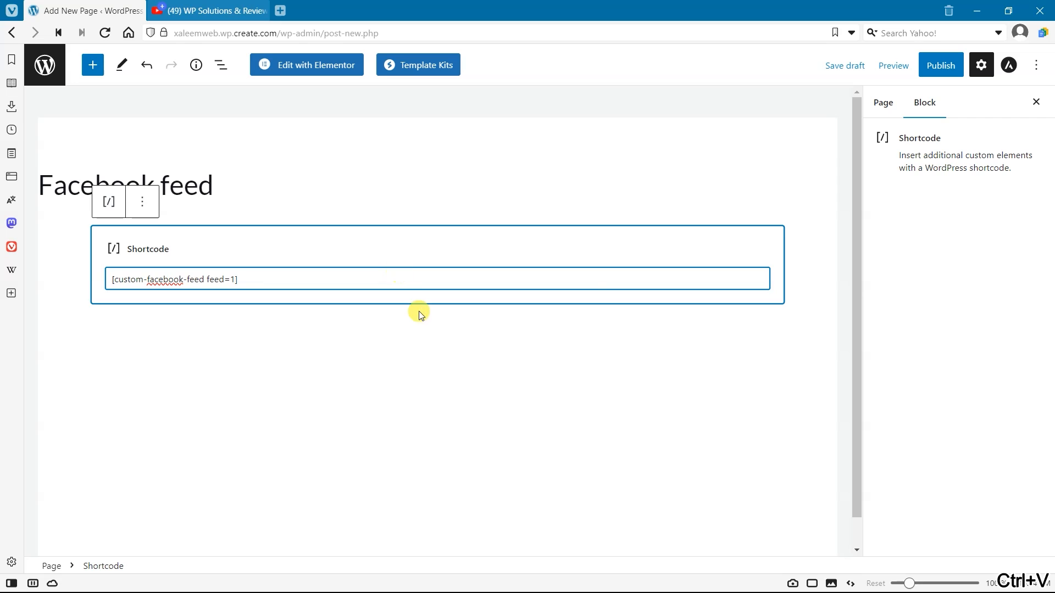
- Publish the Facebook feed page and look through the embedded feed on the live page
{"action": "left_click", "coordinate": [947, 69]}
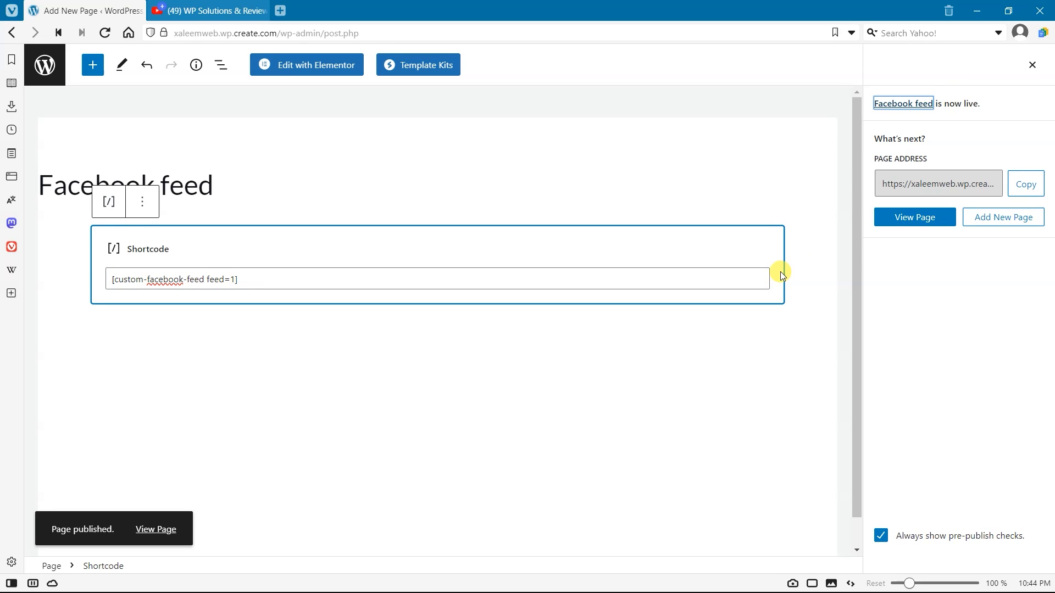
{"action": "left_click", "coordinate": [916, 218]}
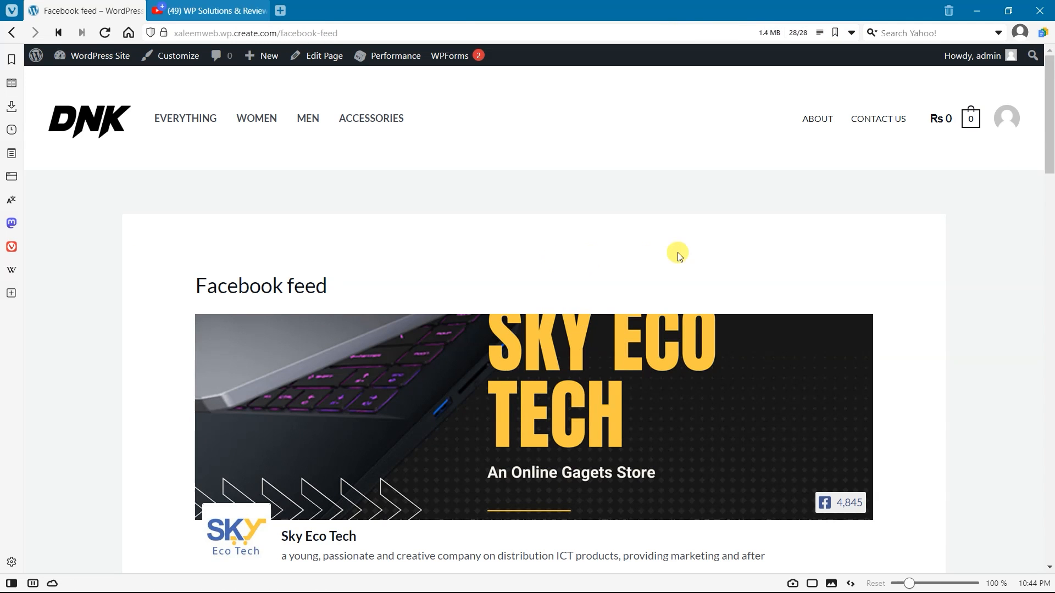
{"action": "scroll", "coordinate": [703, 251], "scroll_direction": "down", "scroll_amount": 4}
{"action": "scroll", "coordinate": [705, 288], "scroll_direction": "down", "scroll_amount": 2}
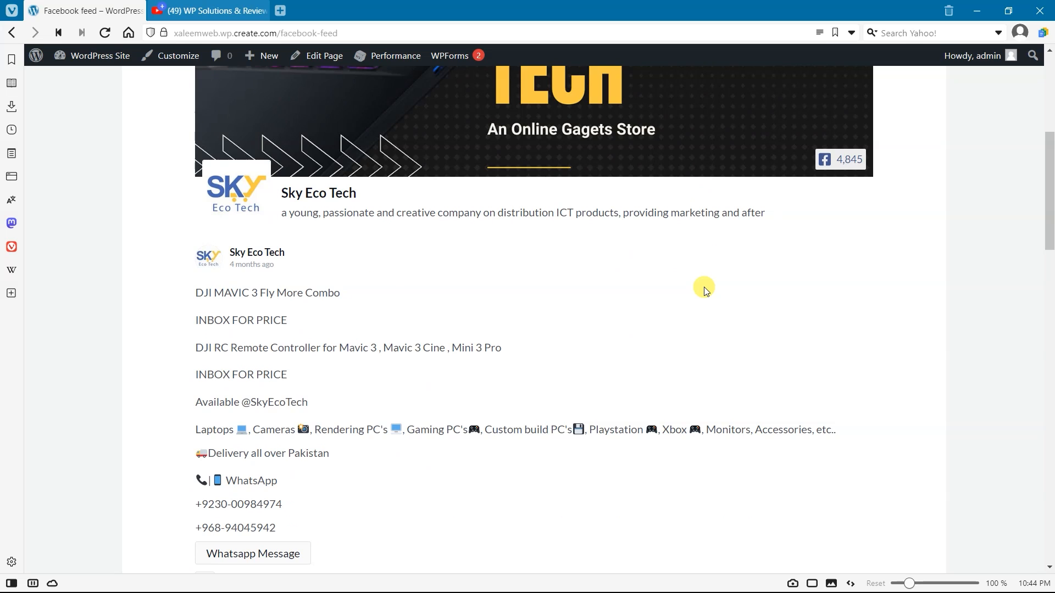
{"action": "scroll", "coordinate": [706, 288], "scroll_direction": "down", "scroll_amount": 15}
{"action": "scroll", "coordinate": [706, 288], "scroll_direction": "up", "scroll_amount": 5}
{"action": "scroll", "coordinate": [704, 288], "scroll_direction": "up", "scroll_amount": 20}
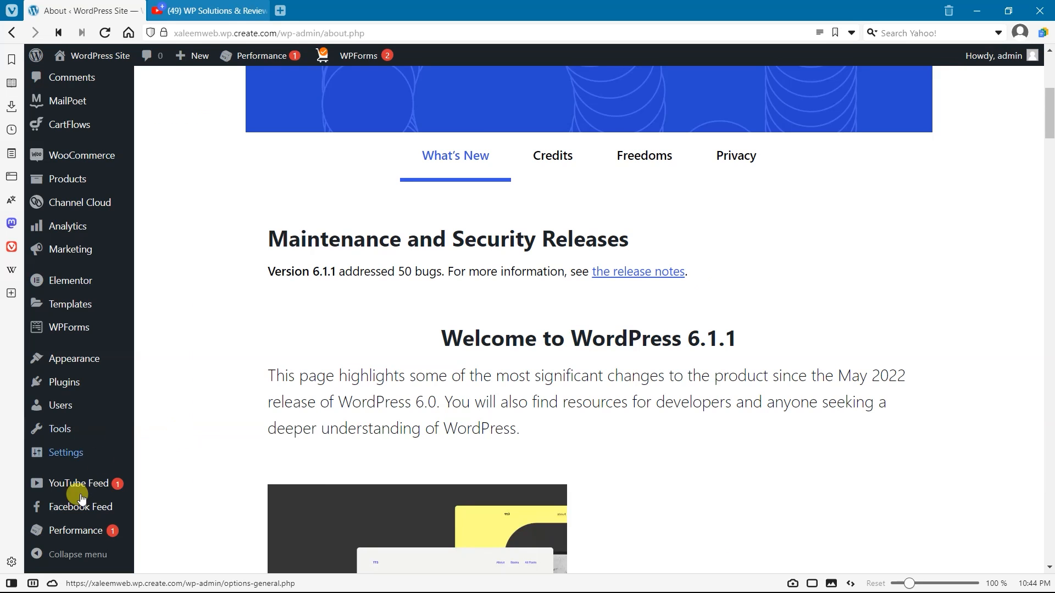
{"action": "mouse_move", "coordinate": [73, 500]}
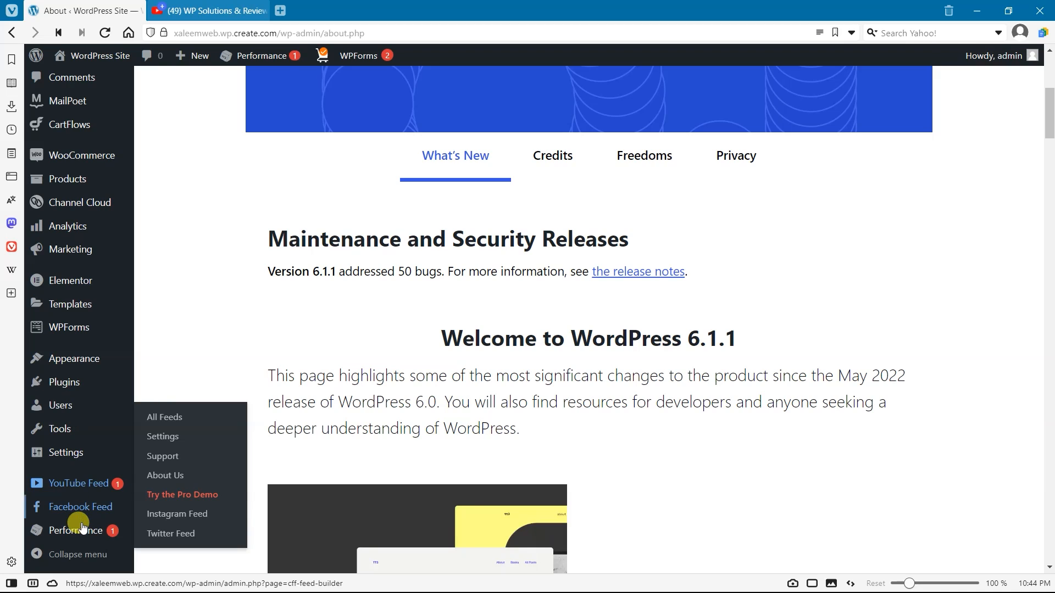
{"action": "mouse_move", "coordinate": [82, 522]}
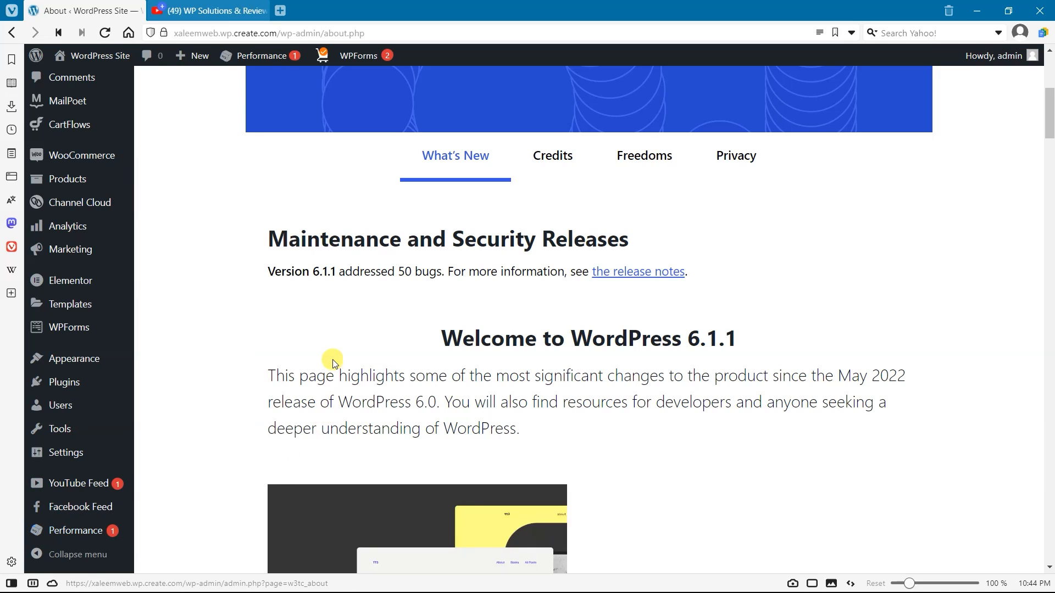